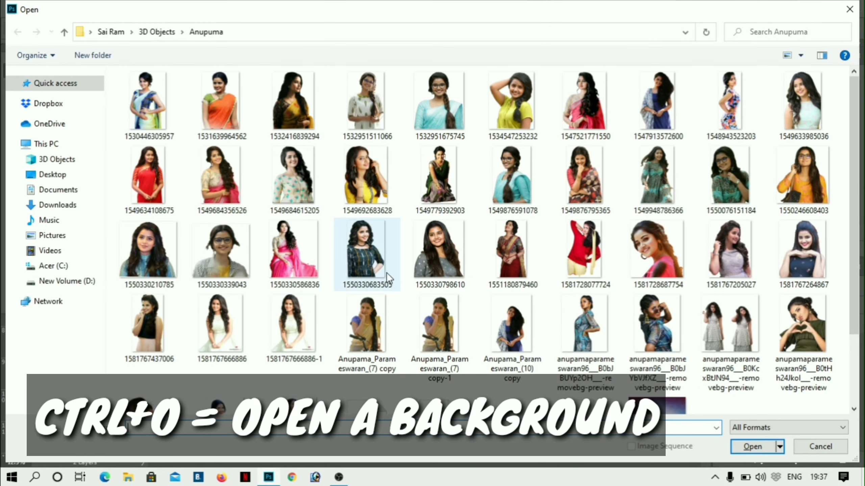
Open the image 1550330683505.png and return to the portrait composition with the blue background.
double_click(388, 269)
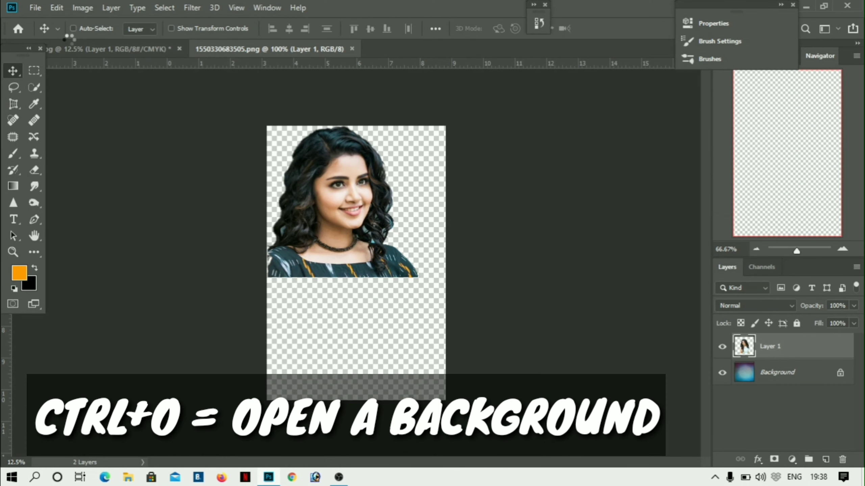
left_click(135, 46)
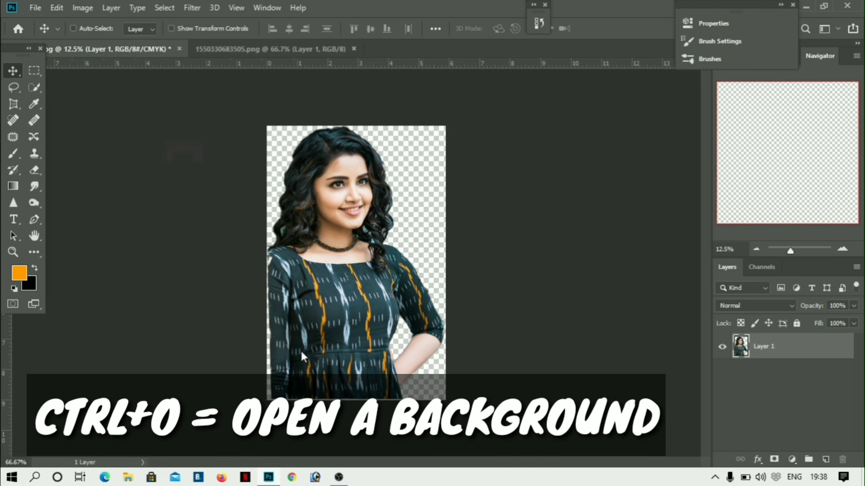
Erase the hard bottom edge of the white-dress portrait on Layer 1 with the Eraser at 354 px.
left_click(33, 170)
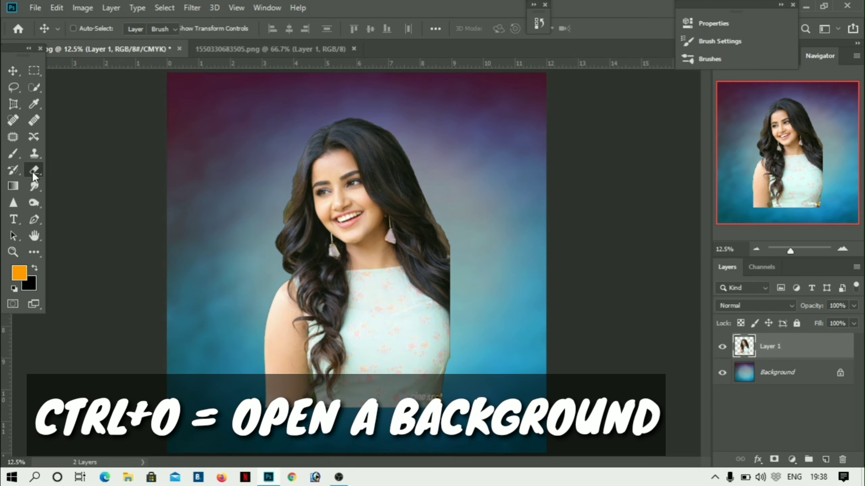
right_click(279, 261)
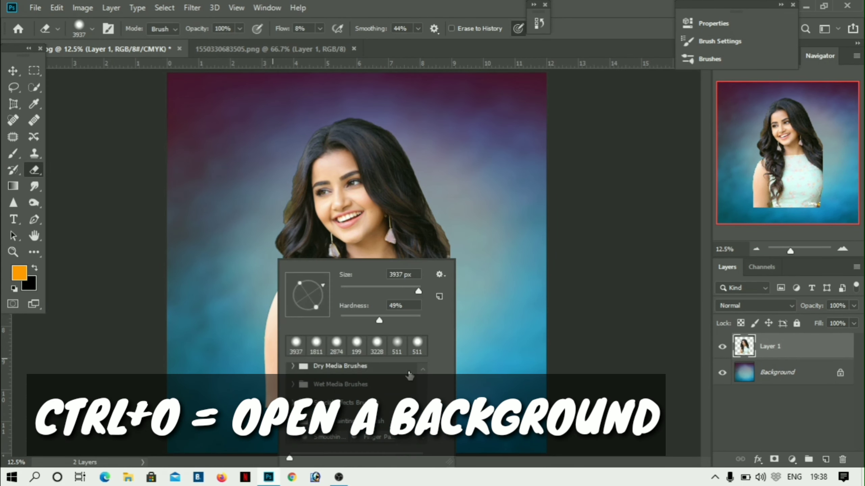
left_click_drag(418, 291, 407, 285)
left_click(471, 400)
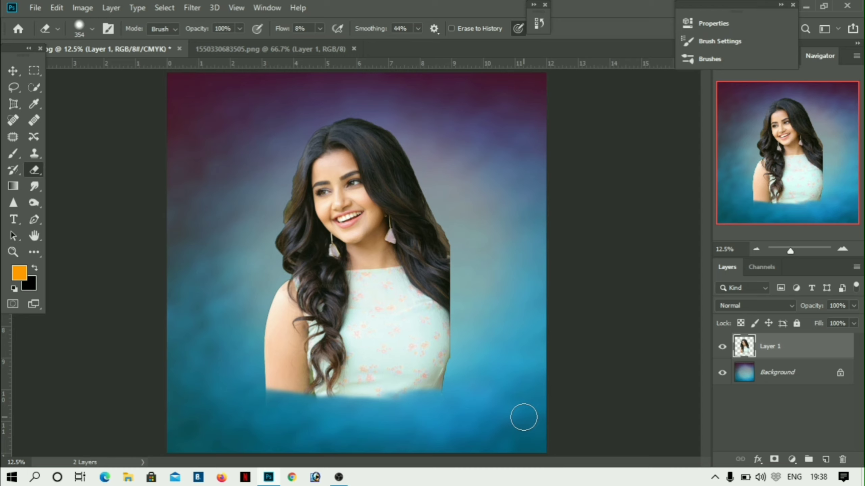
Set the eraser size to 1102 px and fade the bottom and right edges of the white-dress portrait into the background.
right_click(552, 336)
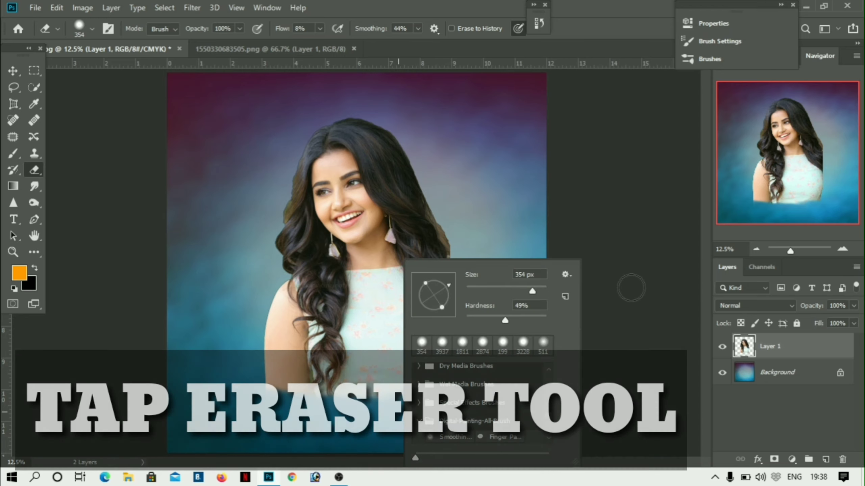
left_click(539, 289)
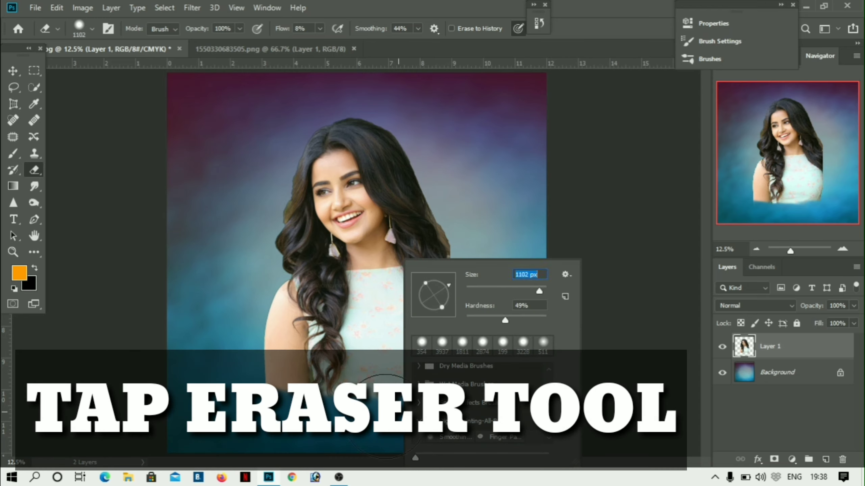
left_click(371, 420)
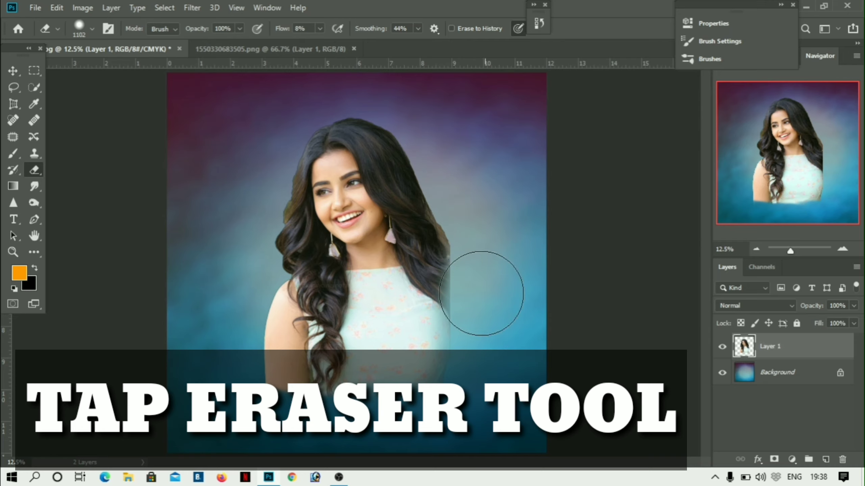
mouse_move(481, 294)
left_mouse_down()
mouse_move(437, 389)
mouse_move(428, 396)
mouse_move(406, 388)
mouse_move(460, 423)
mouse_move(366, 422)
left_mouse_up()
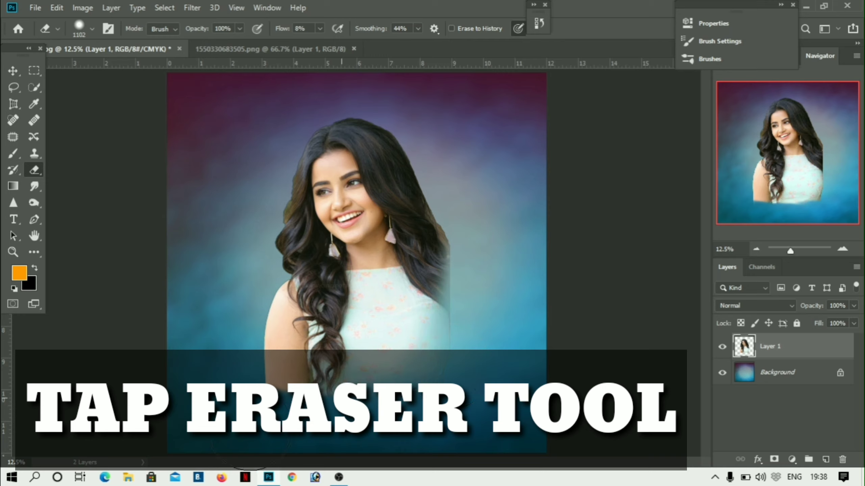
left_click_drag(269, 443, 252, 400)
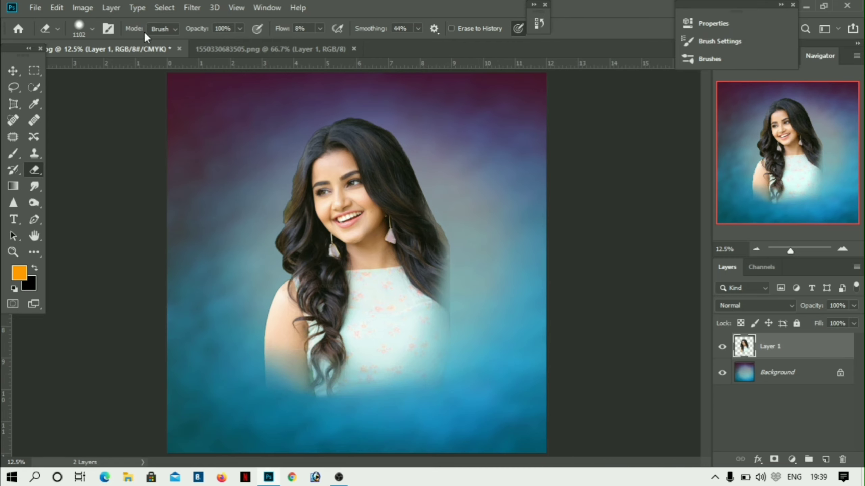
Copy the cut-out from 1550330683505.png into the blue-background composition as a new layer and close the source document.
left_click(18, 75)
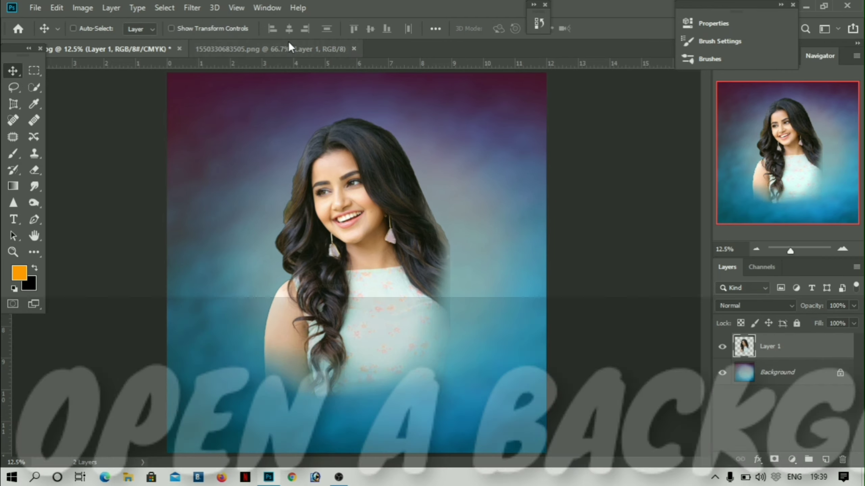
left_click_drag(288, 49, 424, 250)
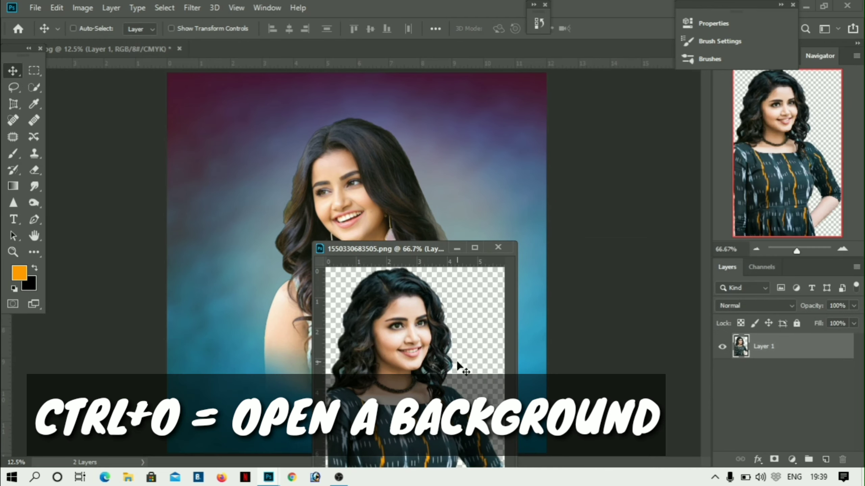
left_click_drag(458, 364, 287, 303)
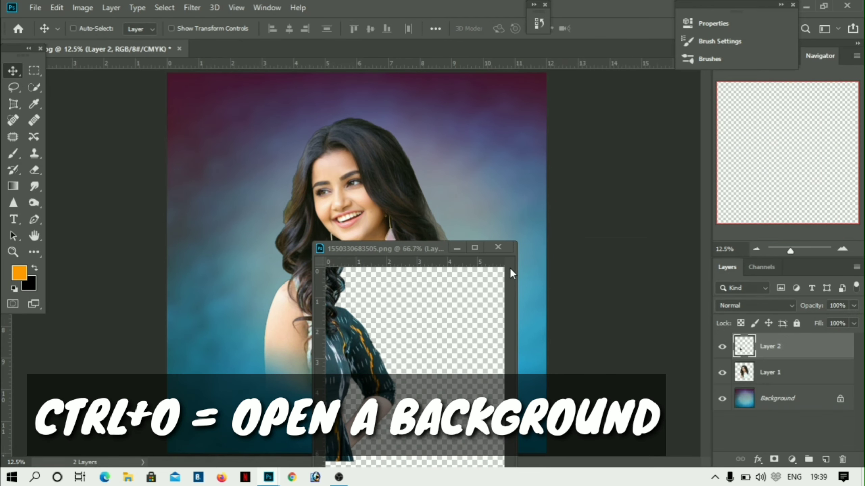
left_click(499, 248)
Scale the small portrait on Layer 2 to about 403%, rotate it about 6.9° and place it overlapping the white-dress portrait's right side.
key("ctrl")
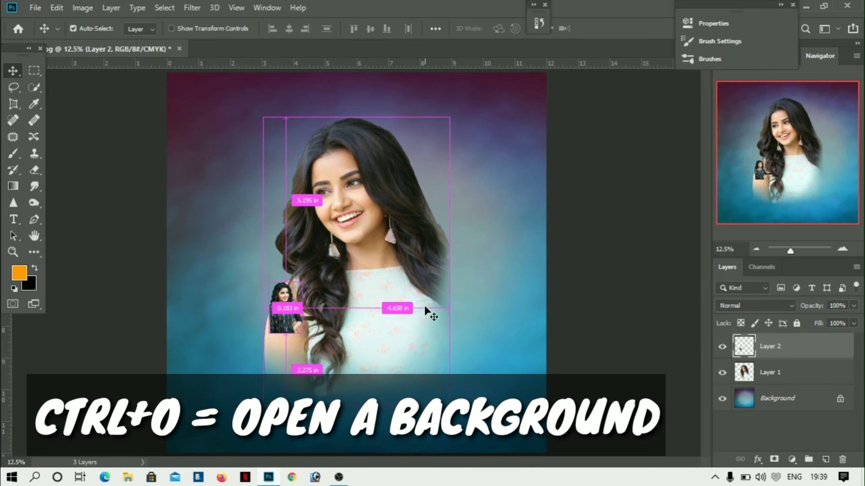
key("ctrl+t")
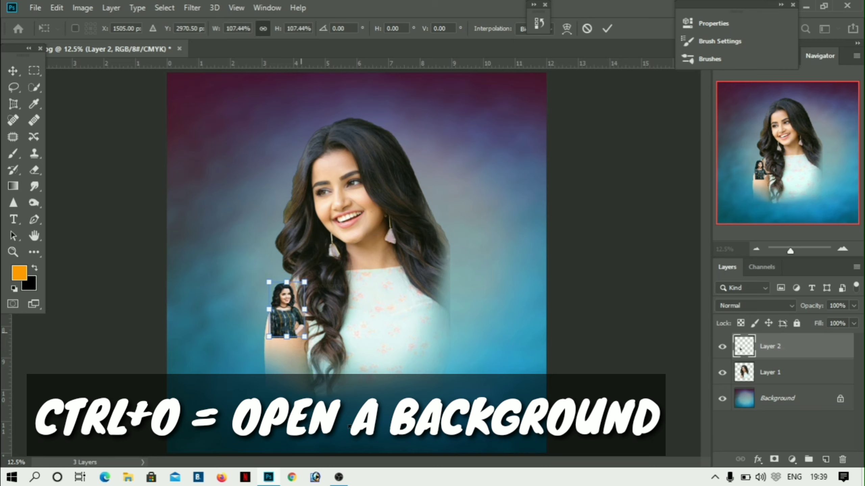
left_click_drag(301, 332, 442, 476)
left_click_drag(391, 375, 470, 321)
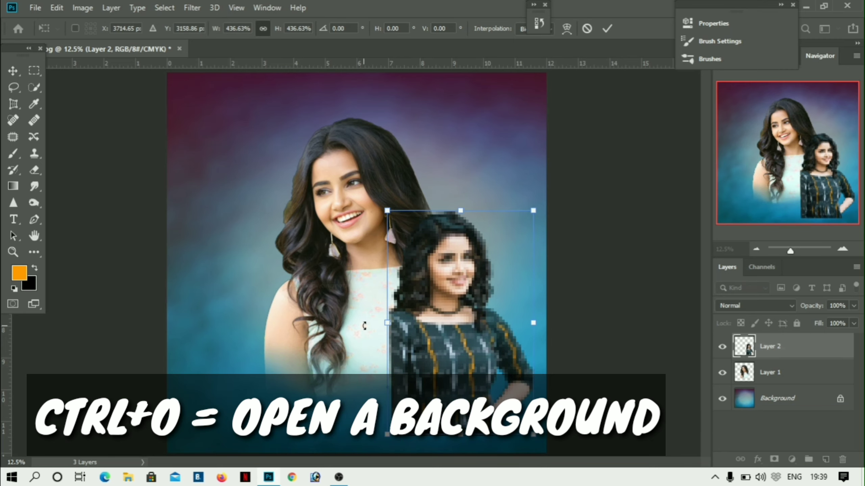
left_click_drag(369, 325, 377, 287)
left_click_drag(380, 308, 390, 315)
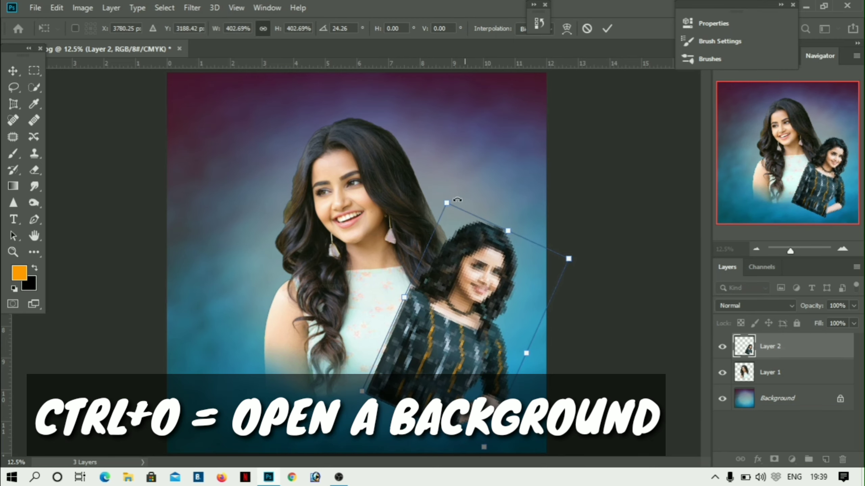
left_click_drag(436, 185, 410, 240)
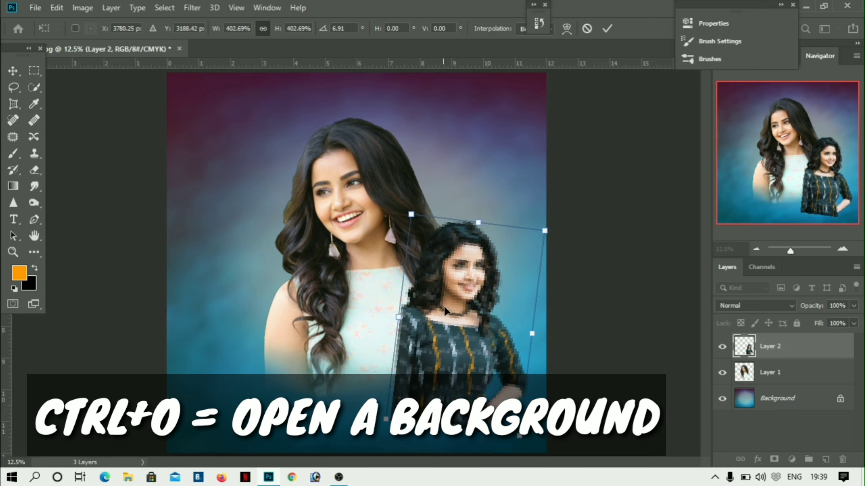
left_click_drag(445, 297, 446, 268)
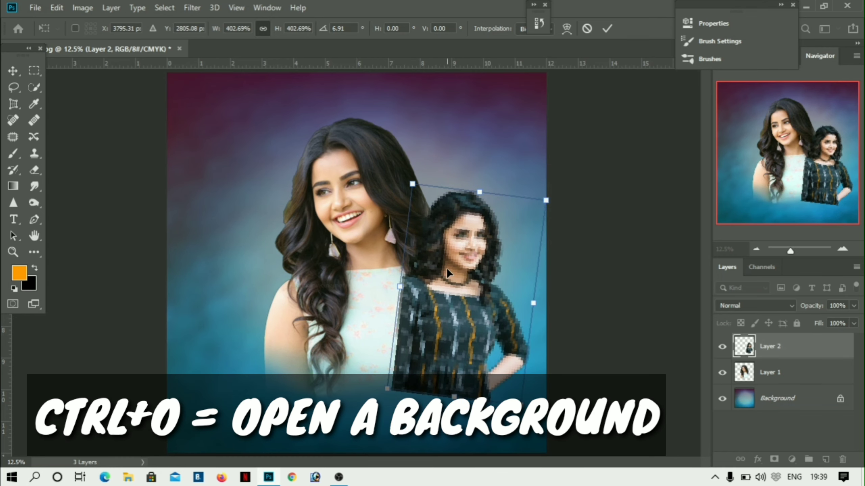
key("Return")
left_click_drag(347, 195, 339, 190)
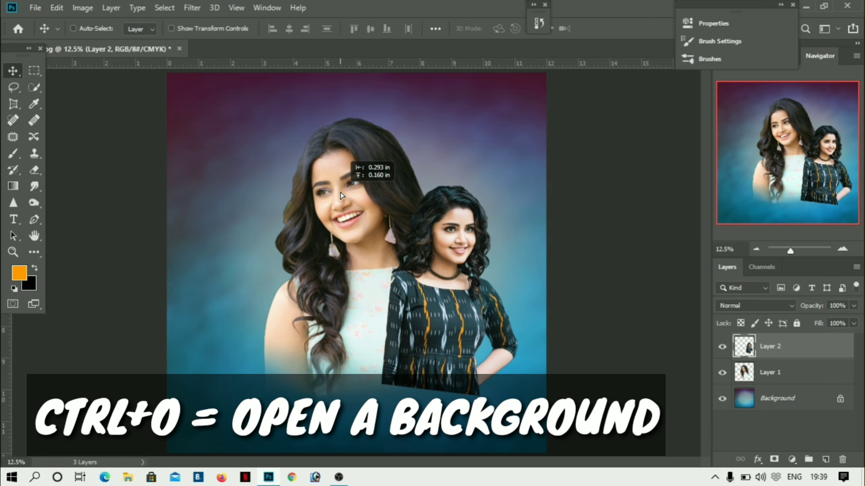
Move the white-dress portrait on Layer 1 left and slightly up.
key("alt+bracketleft")
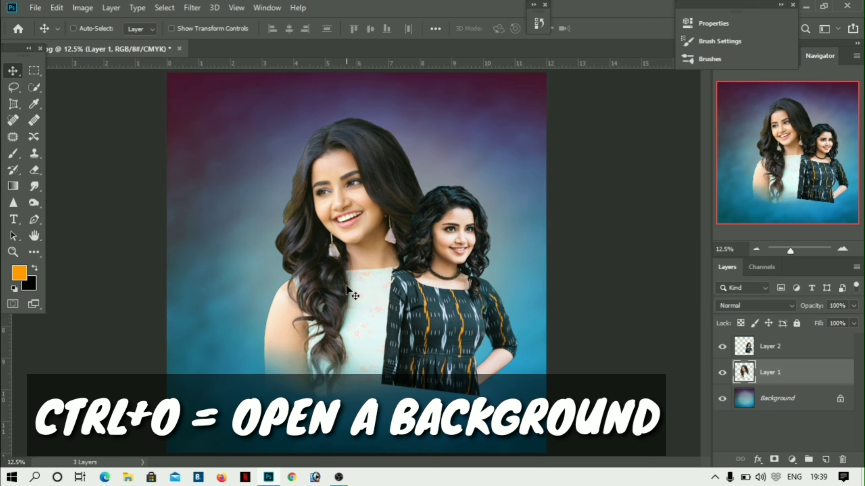
left_click_drag(353, 293, 317, 282)
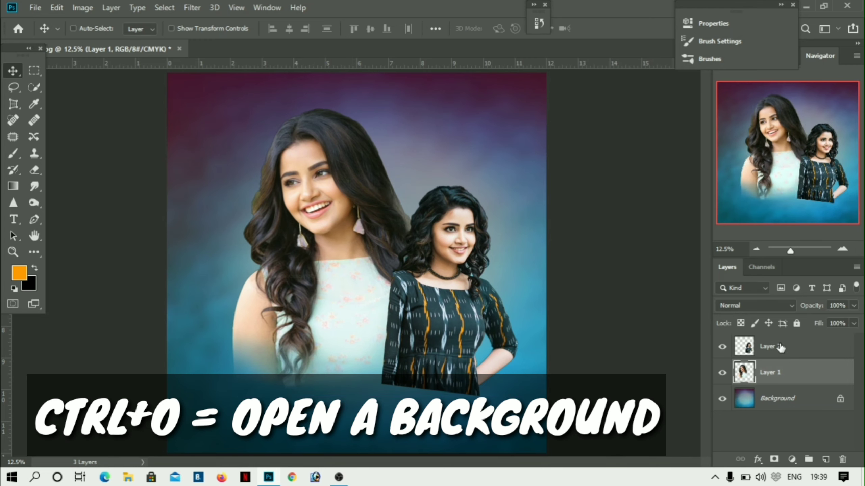
Place Layer 2 below Layer 1 in the stacking order and move its portrait upward.
left_click_drag(780, 347, 787, 381)
left_click_drag(379, 373, 380, 345)
Rotate the dark-dress portrait on Layer 2 by -5.38° to straighten it.
key("ctrl")
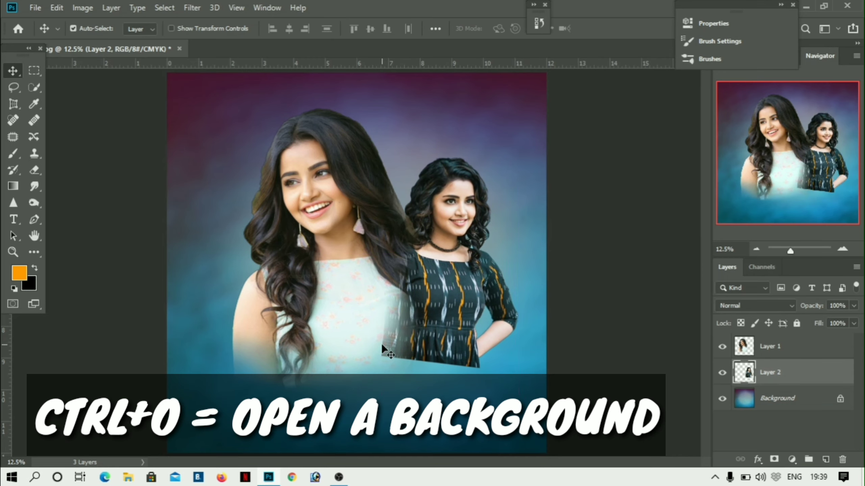
key("ctrl+t")
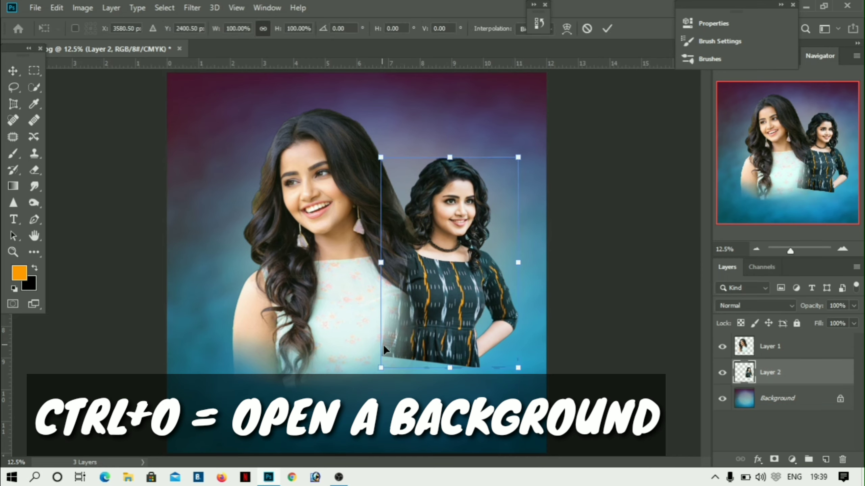
left_click_drag(386, 123, 378, 128)
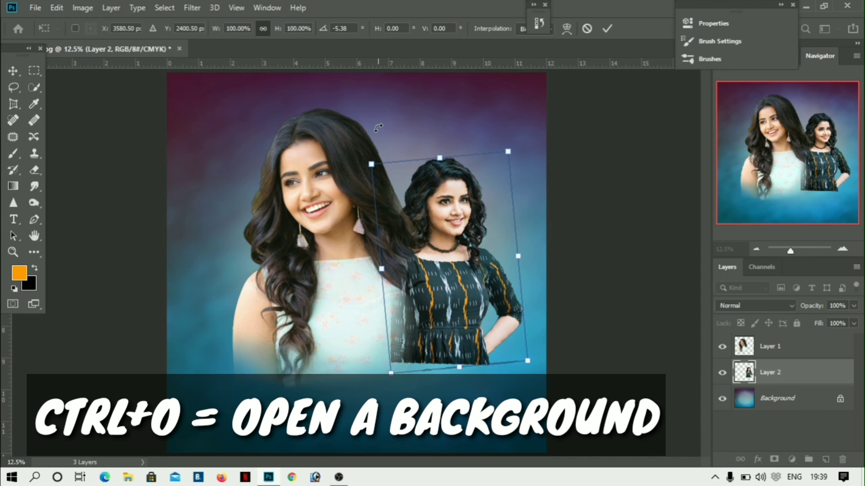
key("Return")
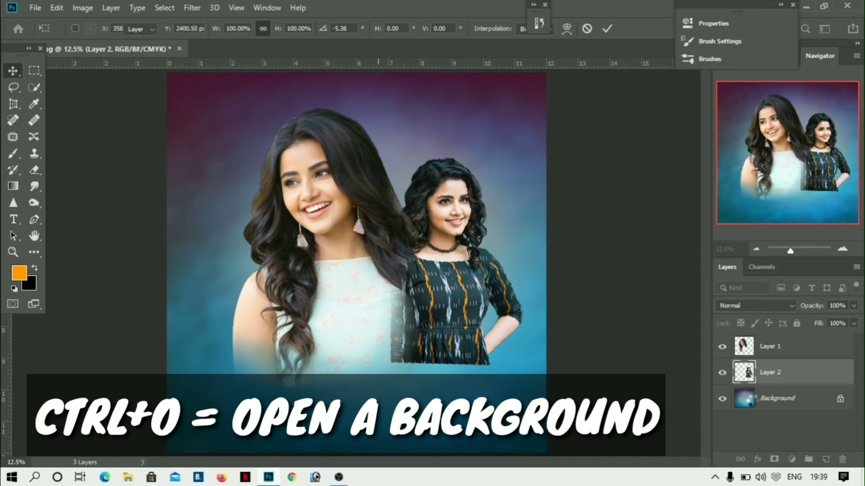
Bring Layer 2 back above Layer 1 and move the dark-dress portrait down slightly.
left_click(787, 346)
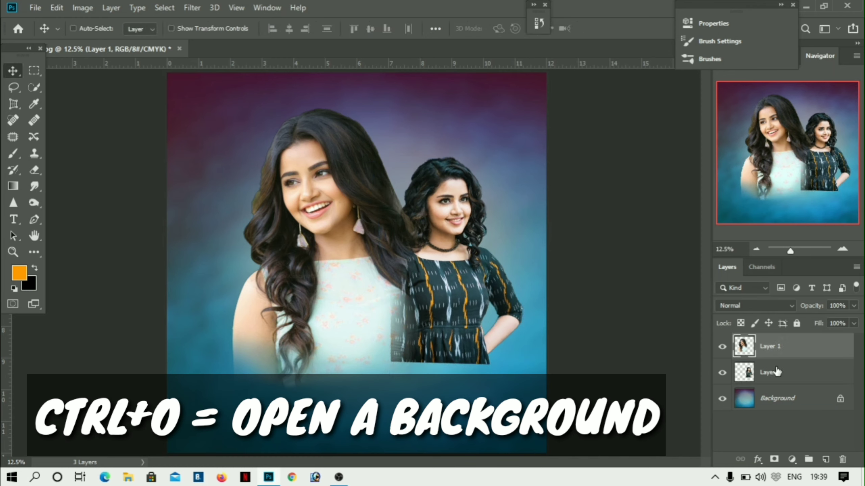
left_click_drag(748, 370, 756, 330)
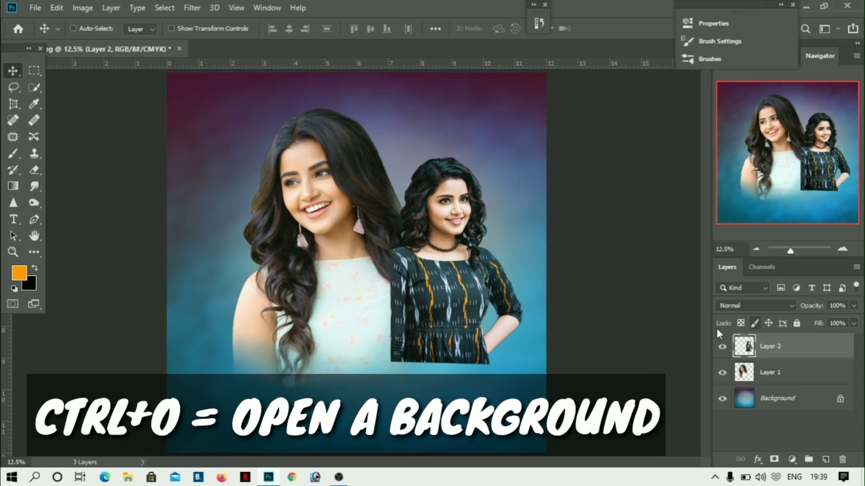
left_click_drag(485, 286, 479, 312)
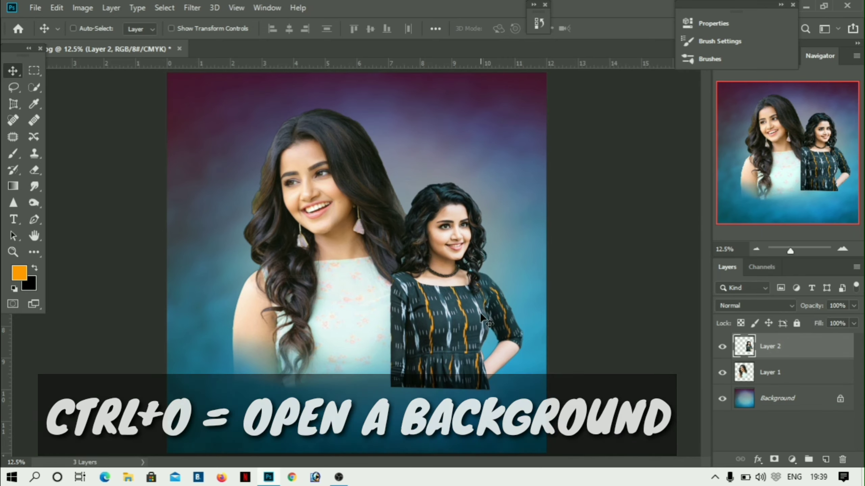
Fade the bottom edge of the dark-dress portrait into the background with the 1102 px Eraser.
key("e")
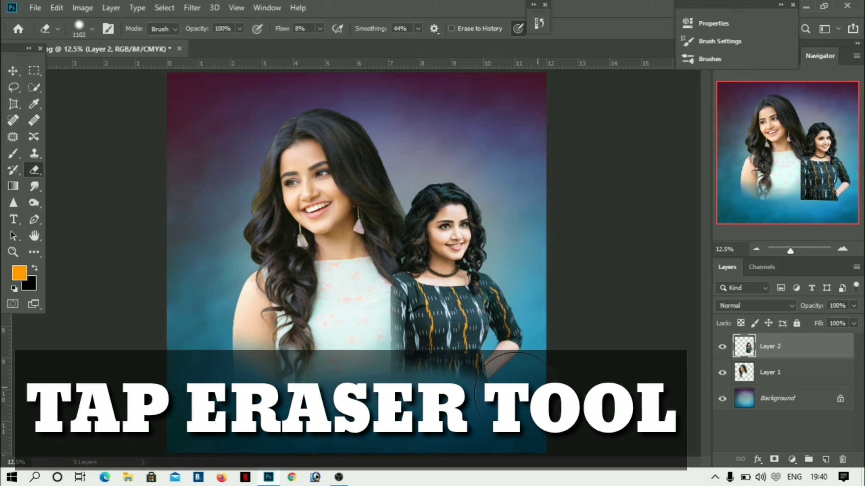
left_click_drag(548, 389, 583, 403)
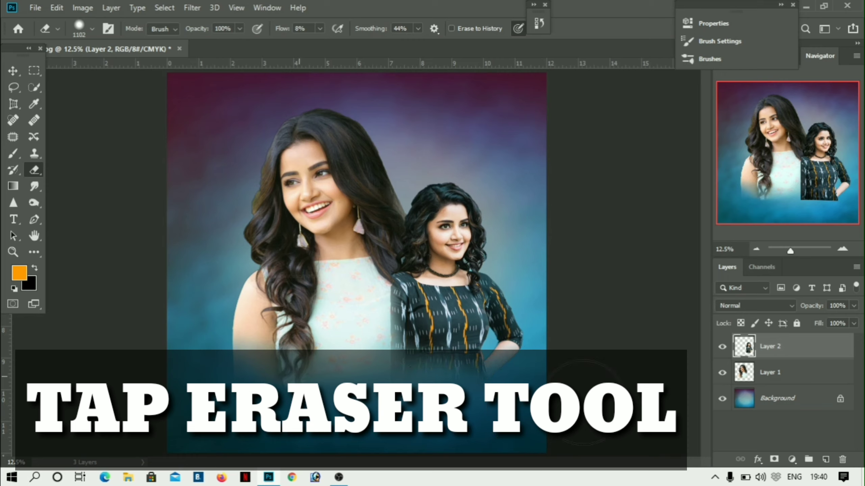
left_click_drag(443, 402, 290, 333)
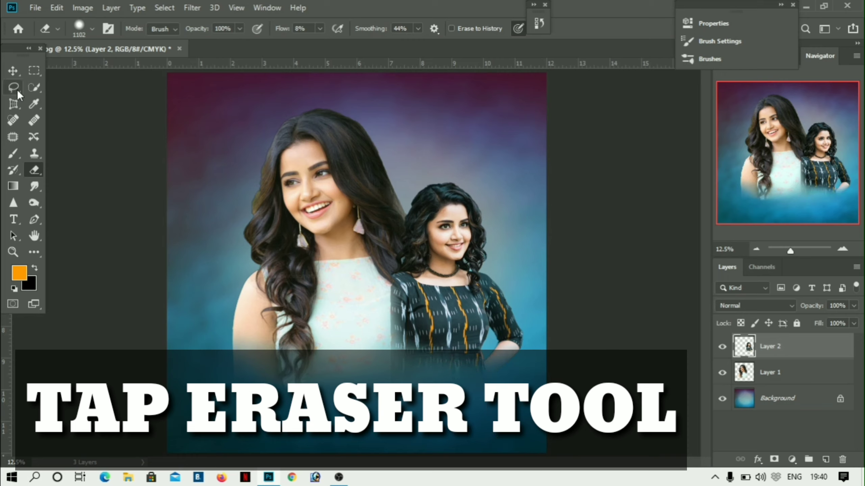
Nudge the dark-dress portrait up slightly and soften its left edge against the white dress with the Eraser.
left_click(12, 70)
mouse_move(426, 263)
left_mouse_down()
mouse_move(436, 256)
mouse_move(419, 257)
left_mouse_up()
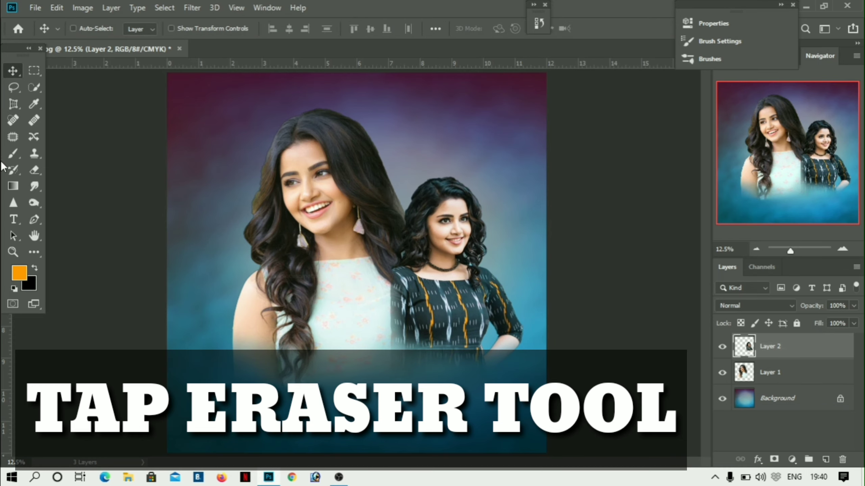
left_click(34, 169)
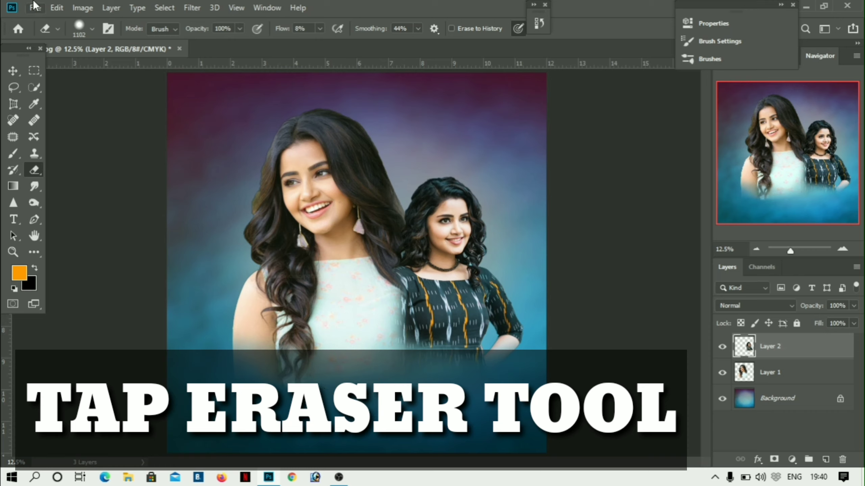
left_click(14, 71)
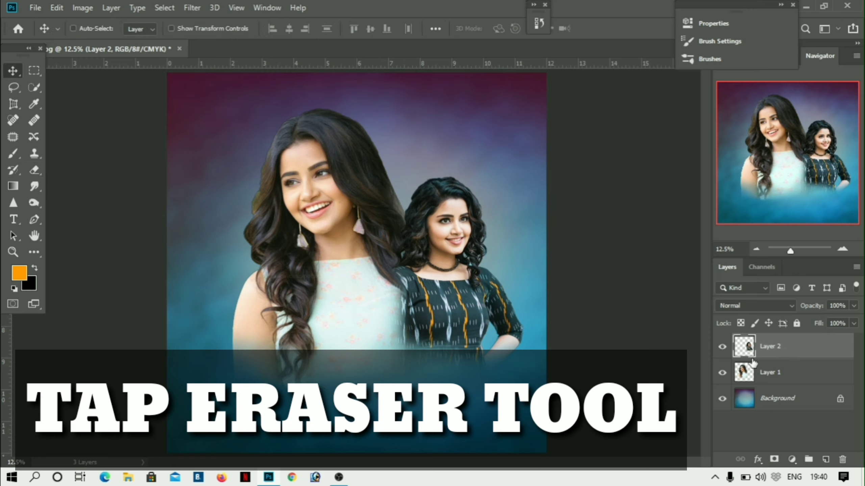
left_click_drag(753, 363, 749, 385)
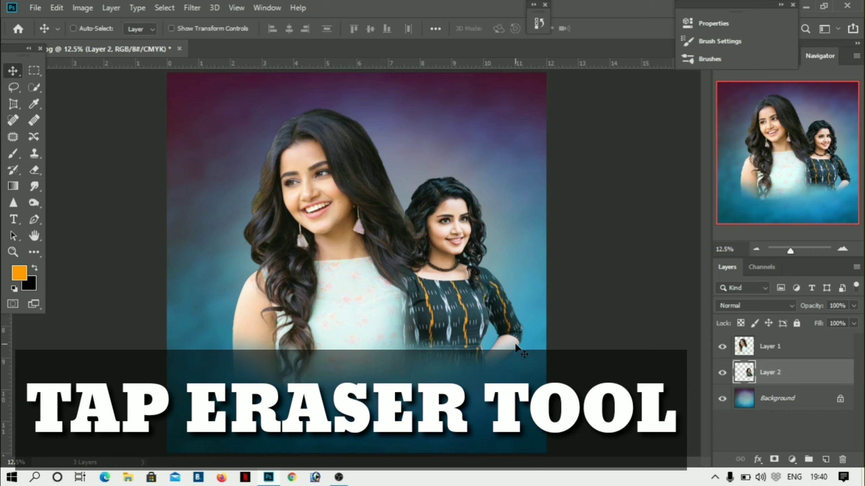
mouse_move(515, 344)
left_mouse_down()
mouse_move(529, 343)
mouse_move(515, 343)
left_mouse_up()
left_click_drag(764, 373, 760, 344)
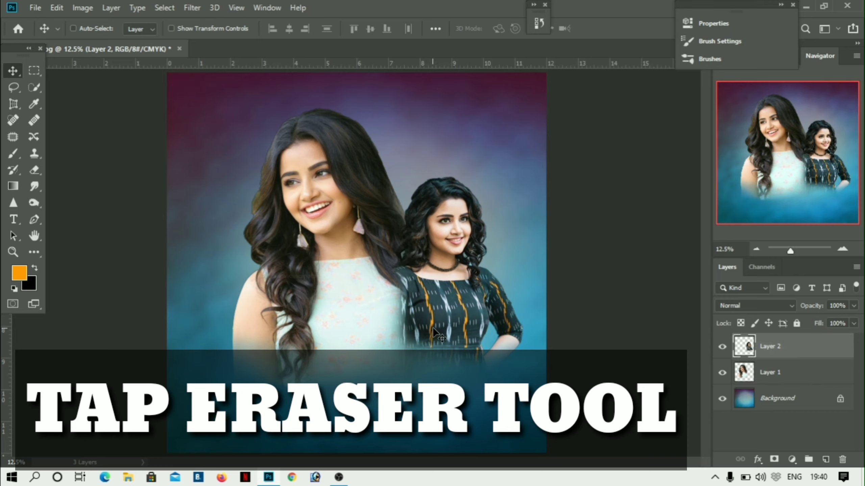
Move the dark-dress portrait on Layer 2 slightly left, closer to the white-dress portrait.
left_click_drag(432, 327, 425, 325)
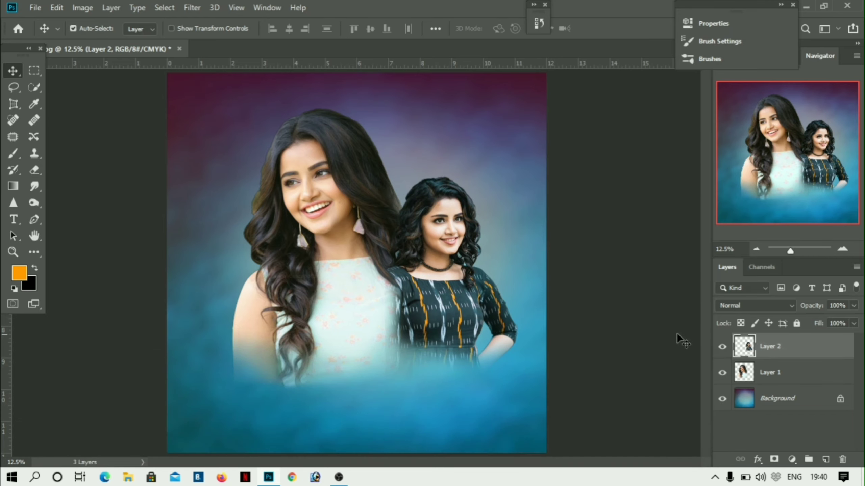
key("ctrl+u")
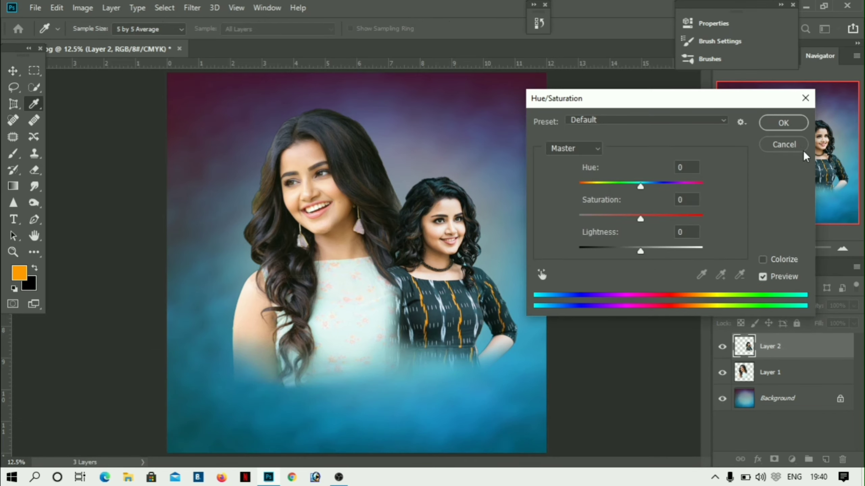
left_click(802, 146)
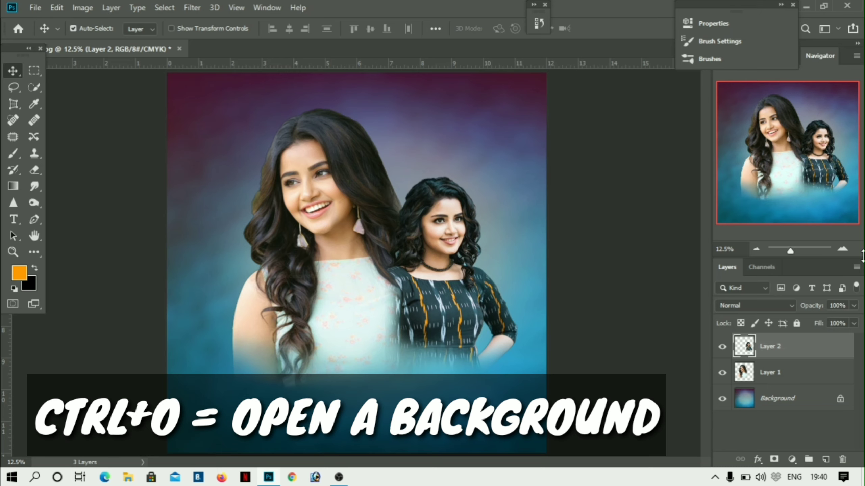
Open the blue-and-white sari cut-out 1530446305957.png.
key("ctrl+o")
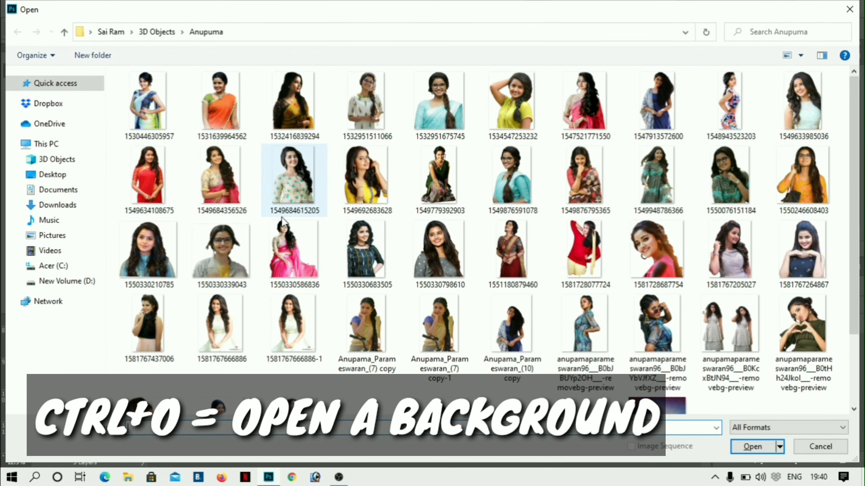
scroll(394, 290, "down", 2)
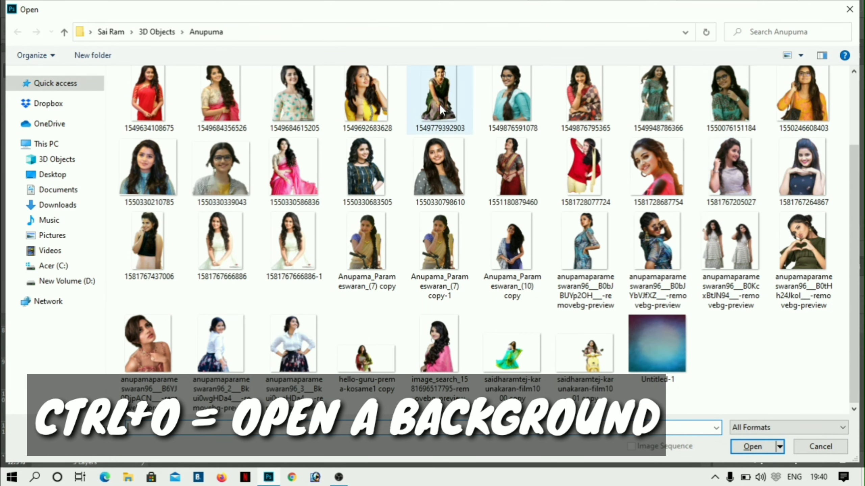
scroll(439, 104, "up", 2)
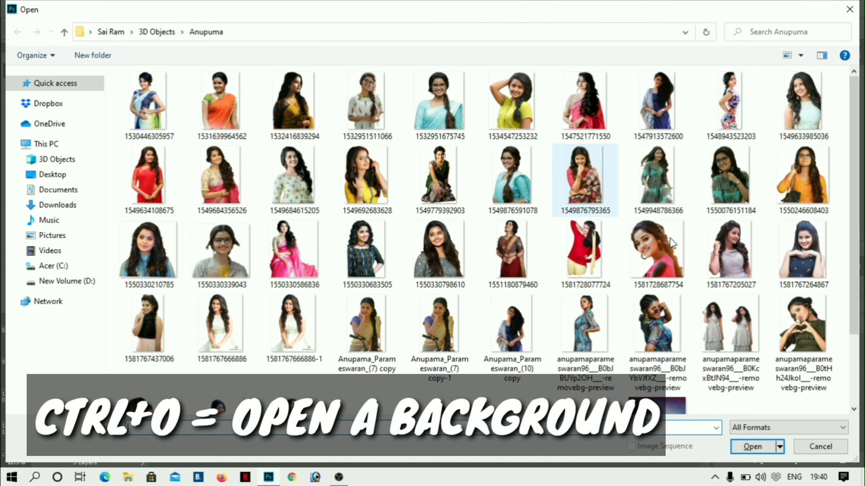
left_click(154, 107)
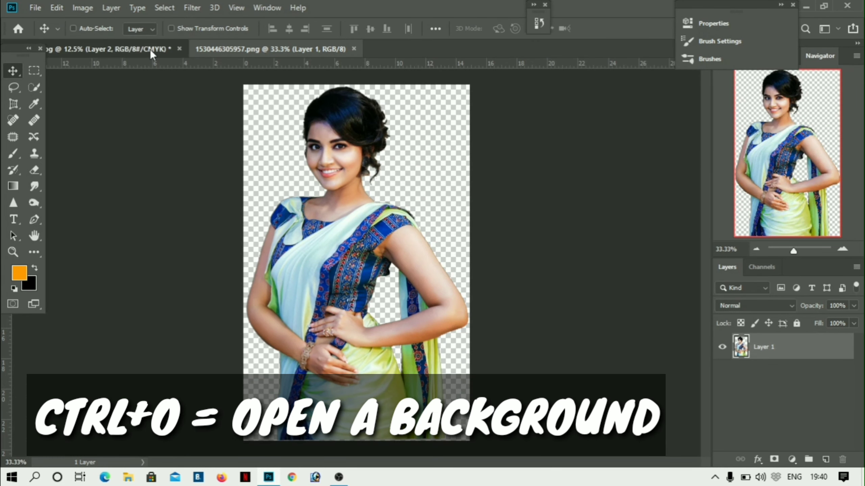
Copy the blue-and-white sari portrait into the lower left of the composite as a new layer and close its source file.
left_click(150, 48)
left_click_drag(277, 56, 426, 238)
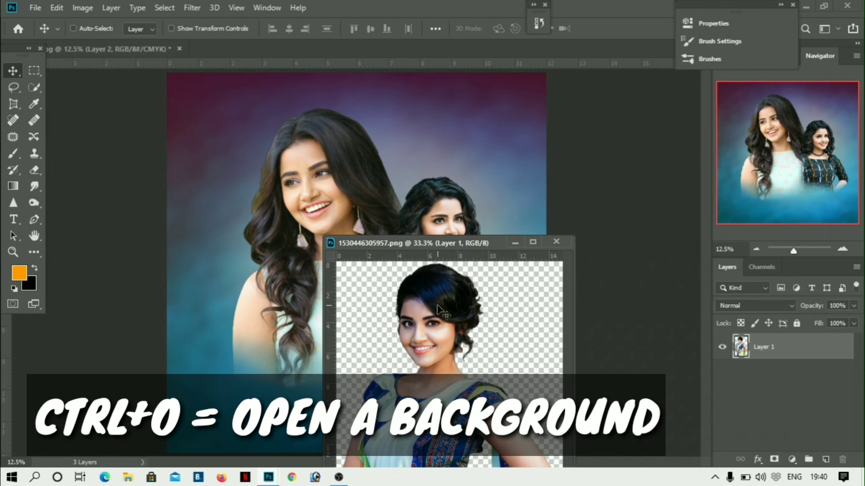
left_click_drag(440, 308, 218, 293)
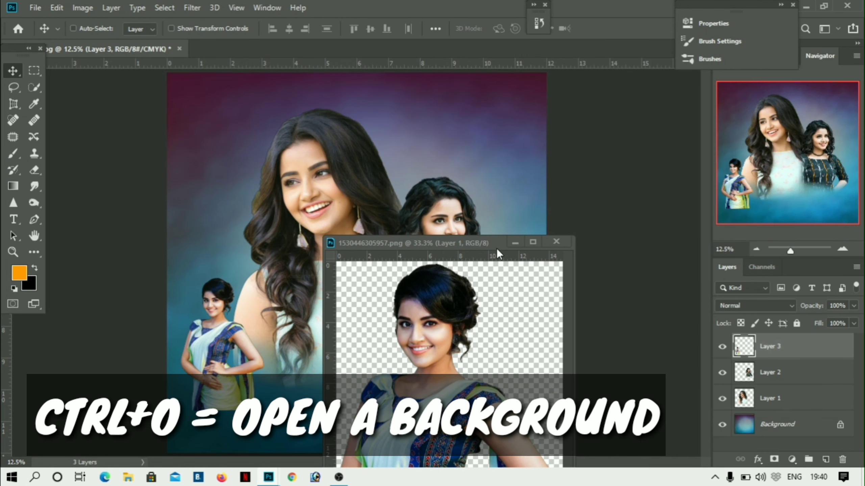
left_click(553, 241)
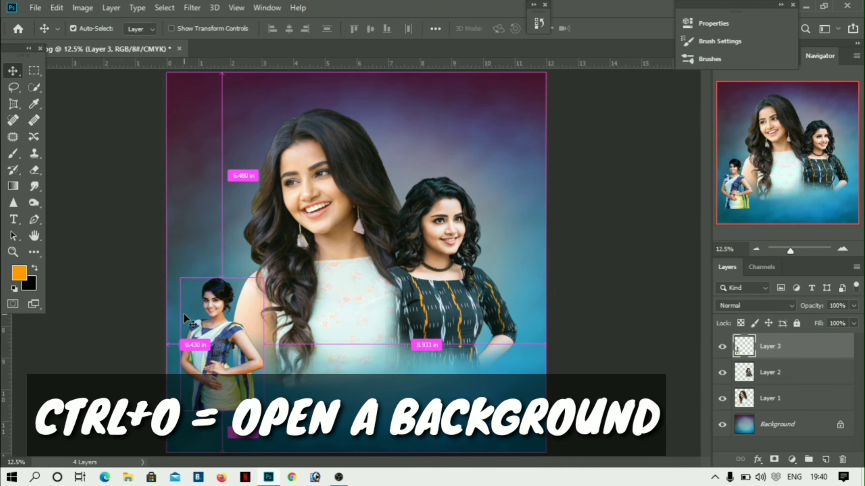
Scale the blue-and-white sari portrait to 131.55% and place it over the left side of the white-dress portrait.
key("ctrl+t")
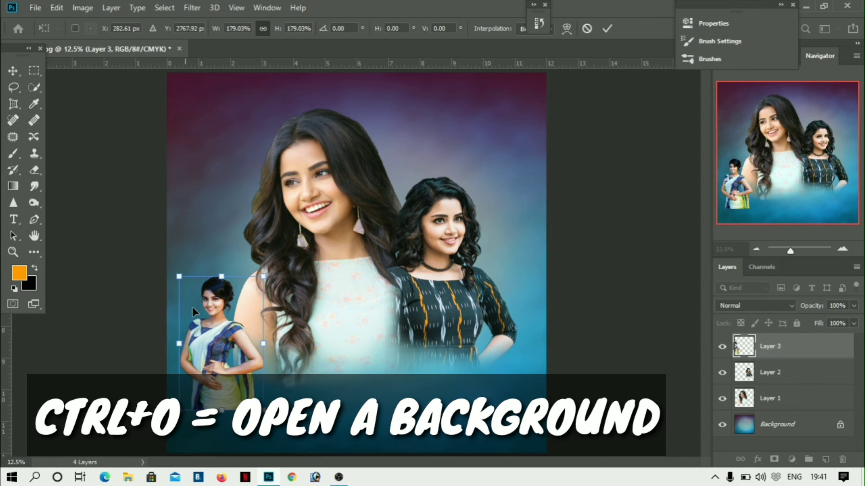
left_click_drag(175, 310, 226, 315)
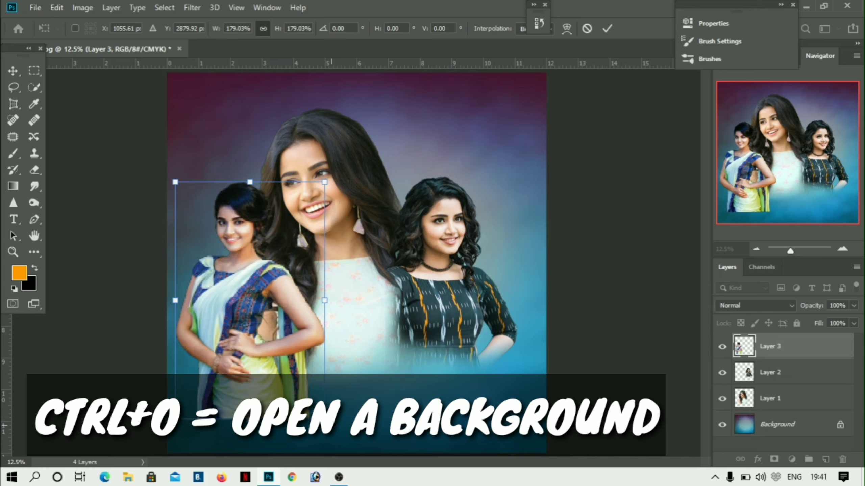
left_click_drag(326, 421, 285, 358)
left_click_drag(211, 317, 234, 356)
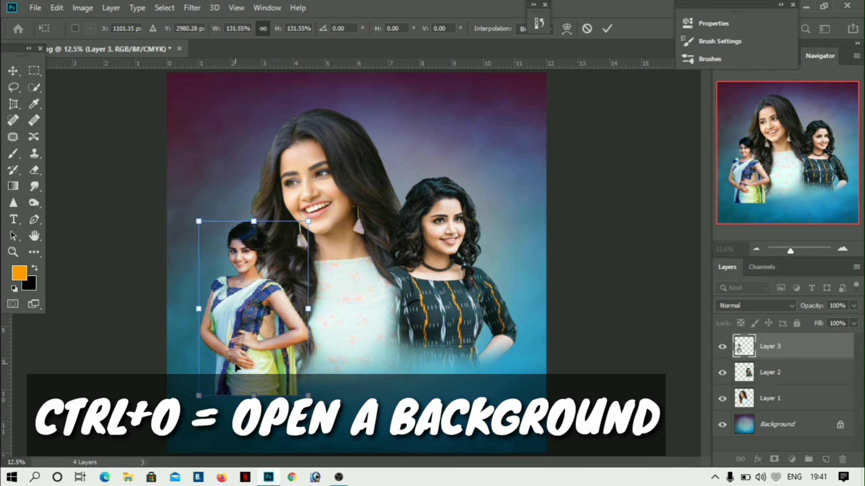
key("Return")
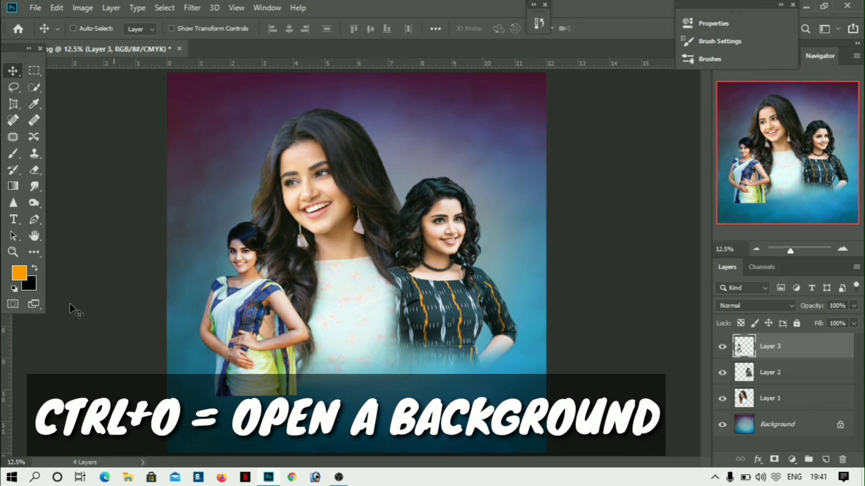
Fade the sari portrait's bottom edge with the 1102 px Eraser at 8% flow, then shift the portrait slightly down and left.
left_click(34, 170)
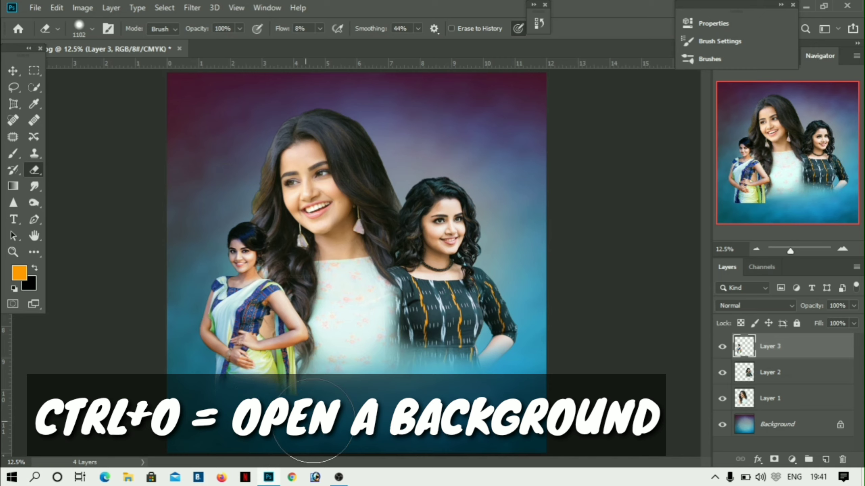
left_click_drag(311, 395, 322, 394)
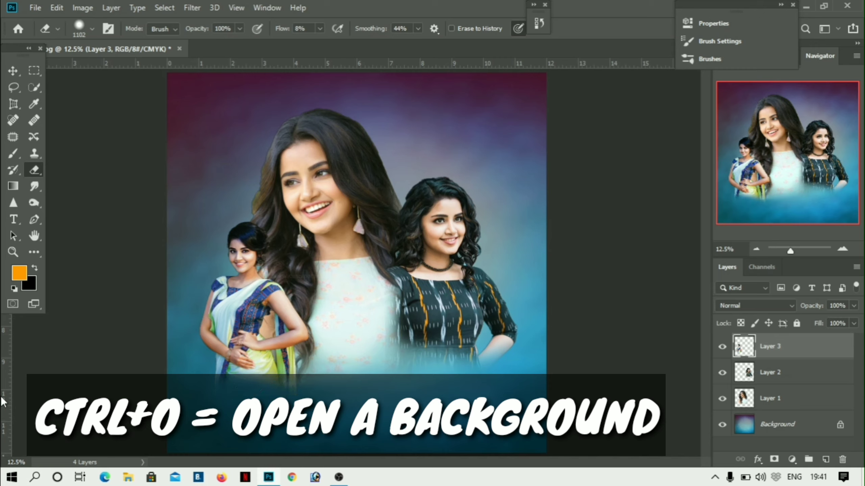
left_click(14, 70)
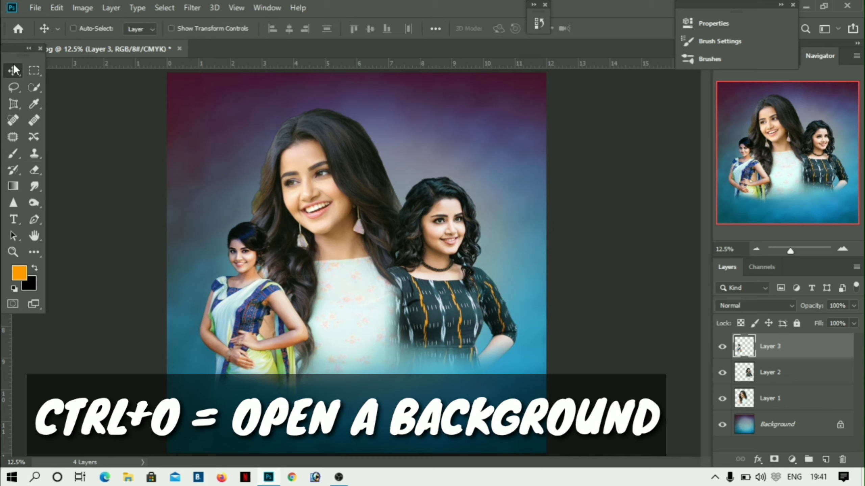
left_click_drag(266, 316, 204, 329)
Open the white-shirt cut-out anupamaparameswaran96_2___Bkui0wgHDa4___-removebg-preview.png.
key("ctrl+o")
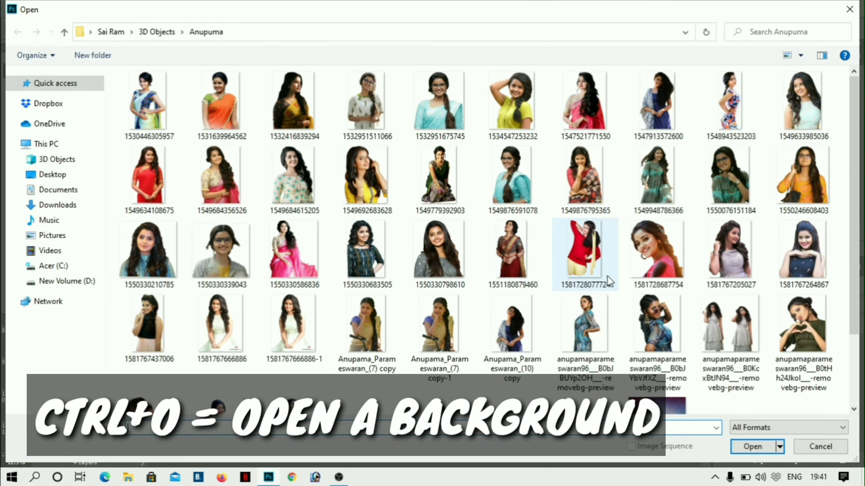
double_click(220, 344)
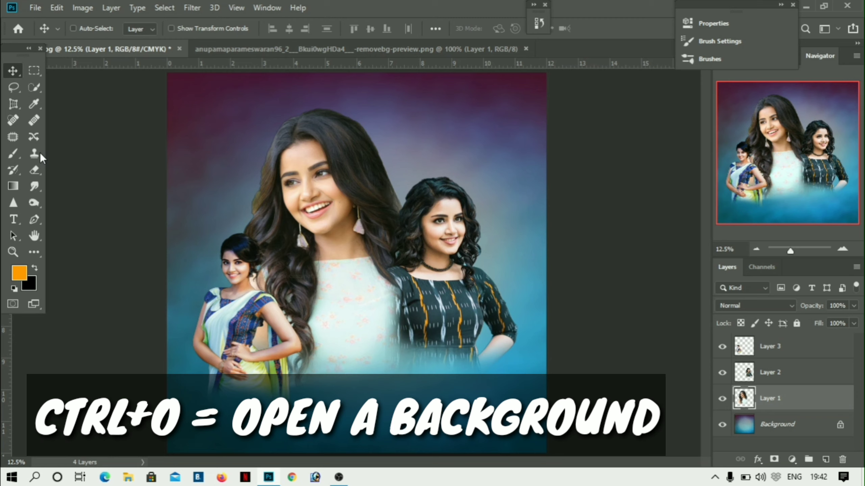
key("e")
right_click(206, 155)
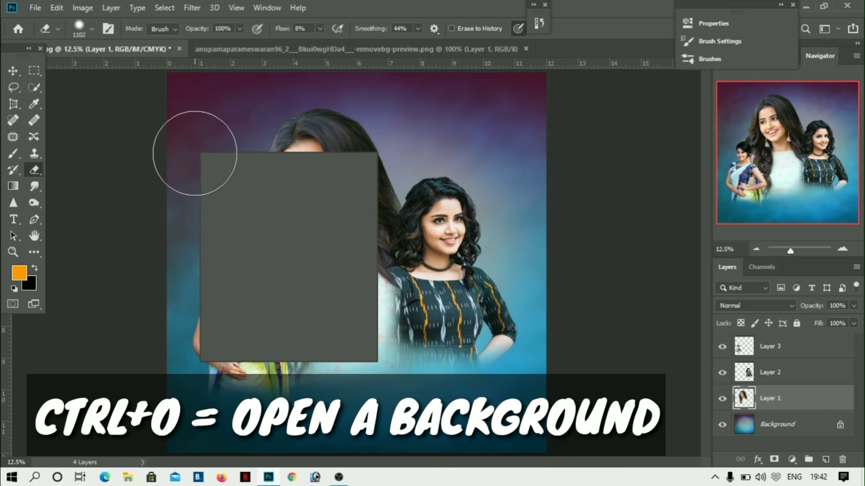
key("Return")
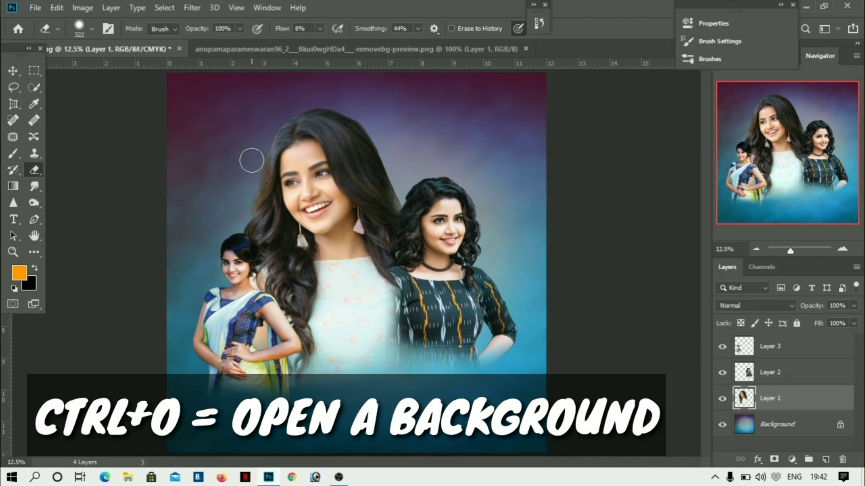
left_click(13, 72)
Copy the white-shirt portrait into the composite as a new layer above Layer 3 and close its source file.
left_click(749, 354)
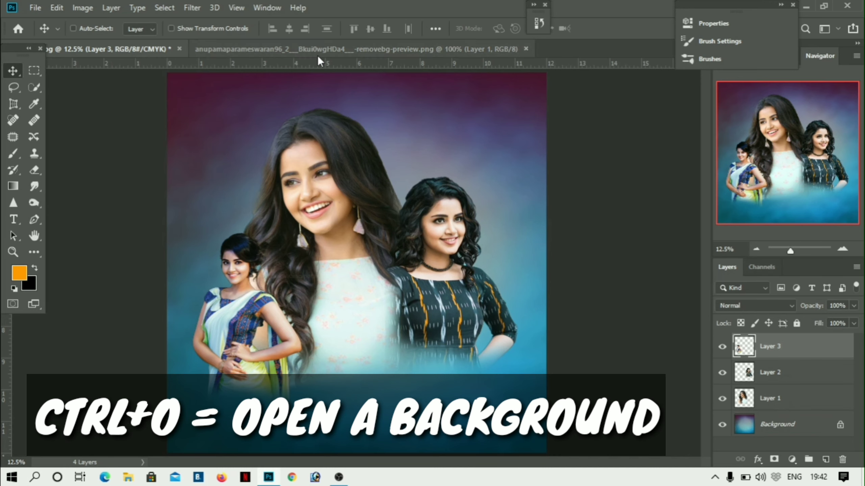
left_click_drag(318, 53, 572, 346)
left_click_drag(531, 405, 374, 324)
left_click(735, 349)
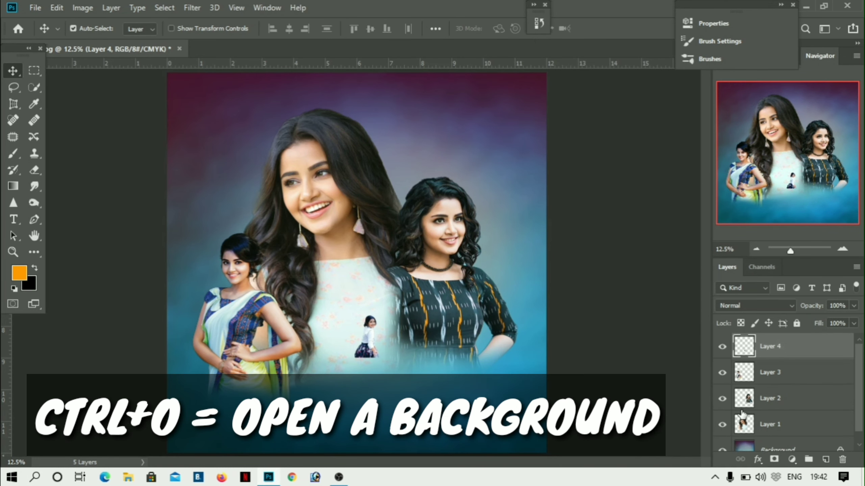
Enlarge the white-shirt portrait with Free Transform and move it to the upper right, over the dark-dress portrait.
key("ctrl+t")
left_click_drag(381, 359, 470, 477)
left_click_drag(445, 336, 460, 254)
left_click_drag(460, 254, 373, 342)
key("Return")
left_click_drag(349, 411, 438, 293)
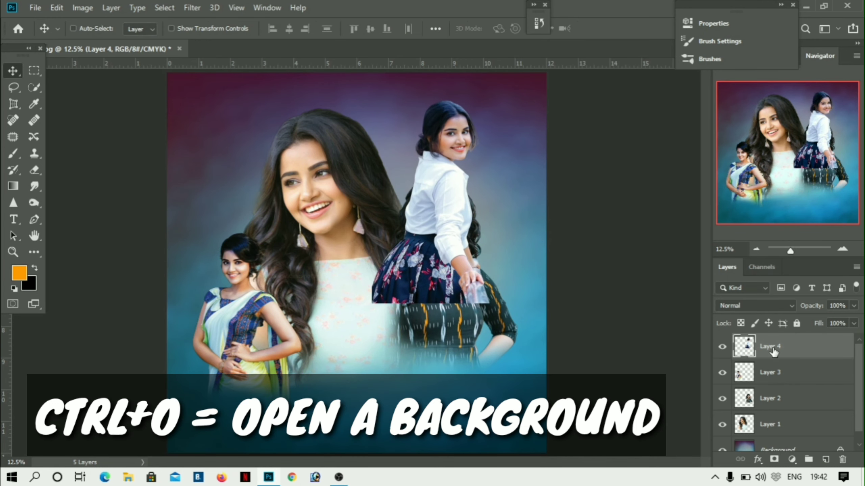
Place Layer 4 below Layer 2 and position the white-shirt portrait behind the dark-dress portrait at the canvas's right edge.
left_click_drag(773, 351, 773, 411)
left_click_drag(453, 140, 512, 191)
mouse_move(519, 298)
left_mouse_down()
mouse_move(509, 265)
mouse_move(519, 279)
left_mouse_up()
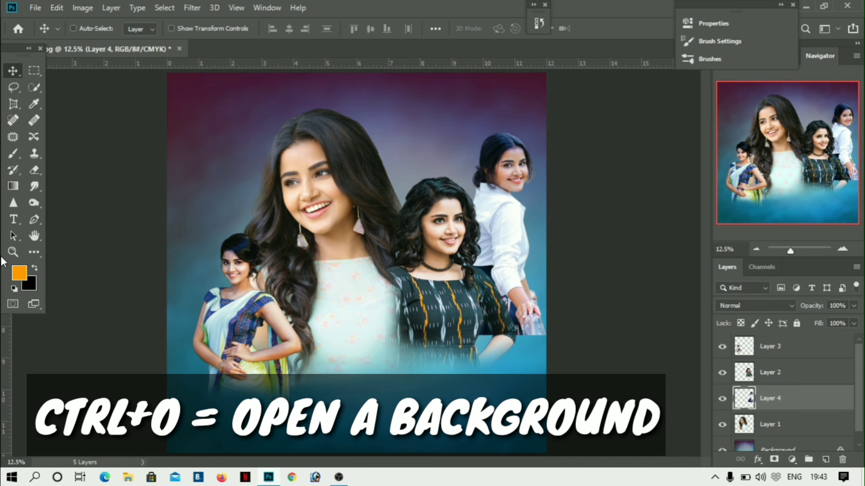
Fade the white-shirt portrait's bottom edge into the background with the 1102 px Eraser.
left_click(34, 170)
right_click(529, 350)
left_click_drag(658, 292, 670, 291)
mouse_move(496, 342)
left_mouse_down()
mouse_move(475, 341)
mouse_move(484, 348)
left_mouse_up()
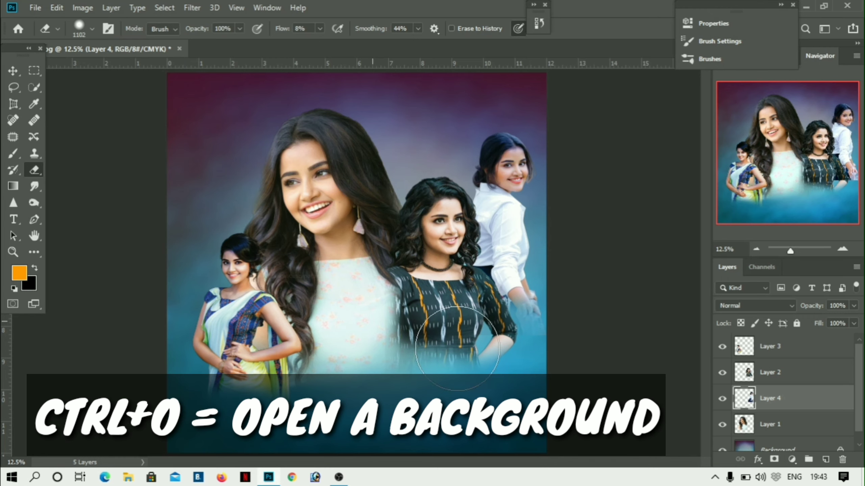
Lower the white-shirt portrait behind the dark-dress portrait's shoulder and soften its bottom edge again with the Eraser.
left_click(12, 71)
mouse_move(542, 210)
left_mouse_down()
mouse_move(488, 172)
mouse_move(547, 214)
mouse_move(551, 240)
left_mouse_up()
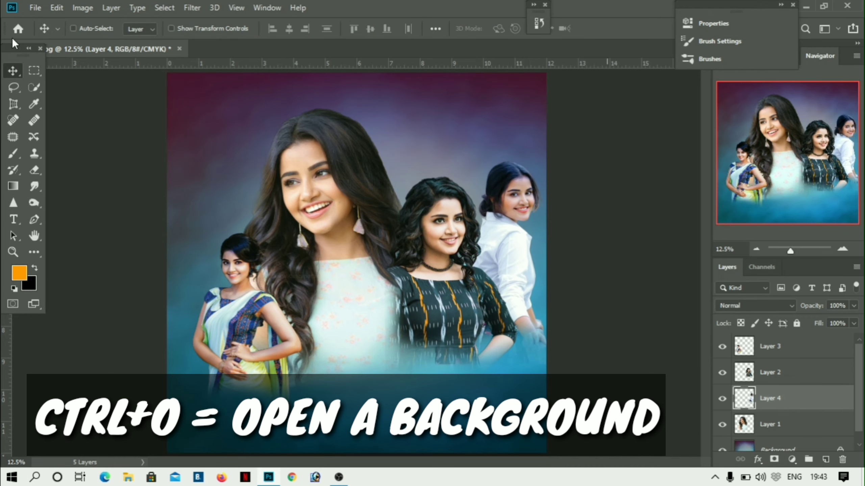
left_click(34, 170)
left_click_drag(491, 355, 535, 347)
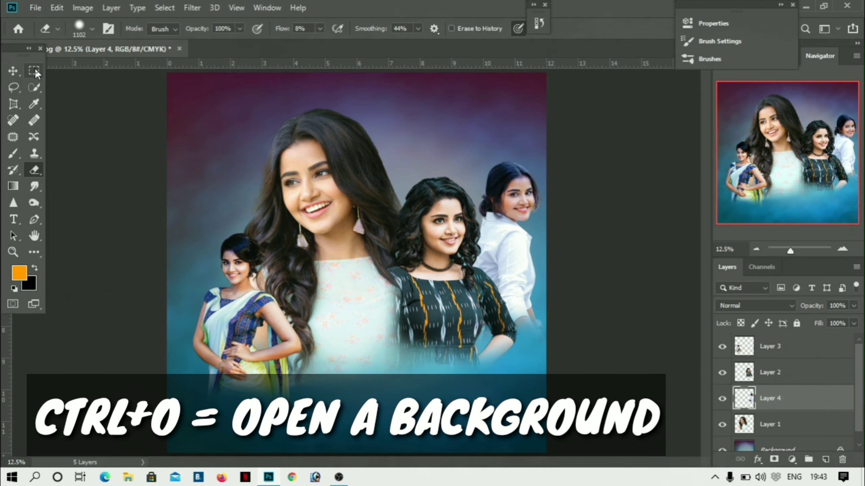
Place Layer 4 below Layer 1 and move the white-shirt portrait up, between and behind the white-dress and dark-dress portraits.
left_click(13, 71)
mouse_move(549, 233)
left_mouse_down()
mouse_move(506, 189)
mouse_move(507, 161)
left_mouse_up()
left_click_drag(779, 393, 783, 422)
mouse_move(482, 176)
left_mouse_down()
mouse_move(431, 165)
mouse_move(439, 174)
left_mouse_up()
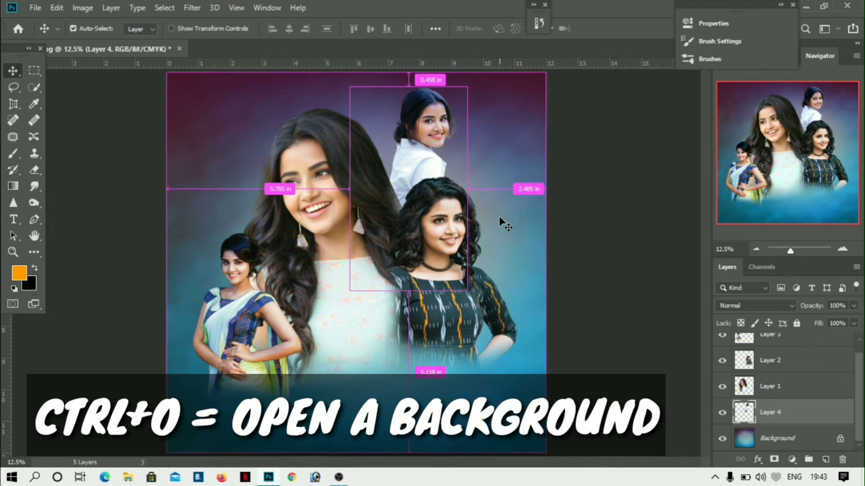
Open the red-sari cut-out, copy it to the left side of the composite above Layer 4, and close its source file.
key("ctrl+o")
double_click(516, 169)
left_click_drag(330, 65, 223, 228)
left_click(348, 49)
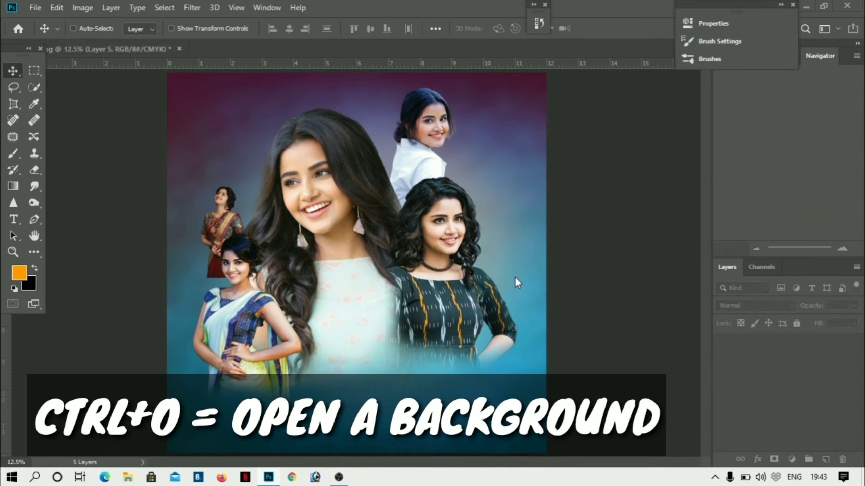
Enlarge the red-sari portrait and position it at the upper left, behind the blue-and-white sari portrait.
key("ctrl+t")
left_click_drag(248, 276, 315, 407)
left_click_drag(273, 290, 247, 239)
key("Return")
left_click_drag(288, 265, 287, 261)
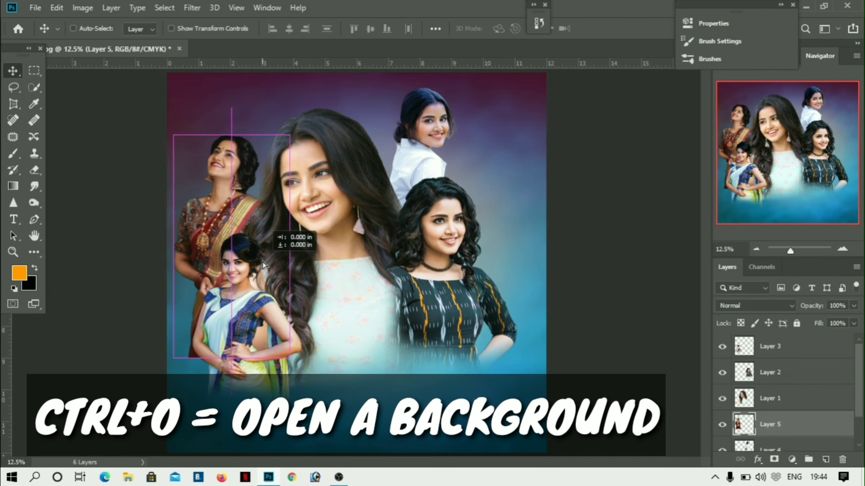
Erase the red-sari portrait's lower edge softly and try it on the right side, behind the dark-dress portrait.
left_click(34, 169)
left_click_drag(160, 357, 175, 339)
left_click(13, 71)
mouse_move(263, 179)
left_mouse_down()
mouse_move(367, 193)
mouse_move(538, 181)
left_mouse_up()
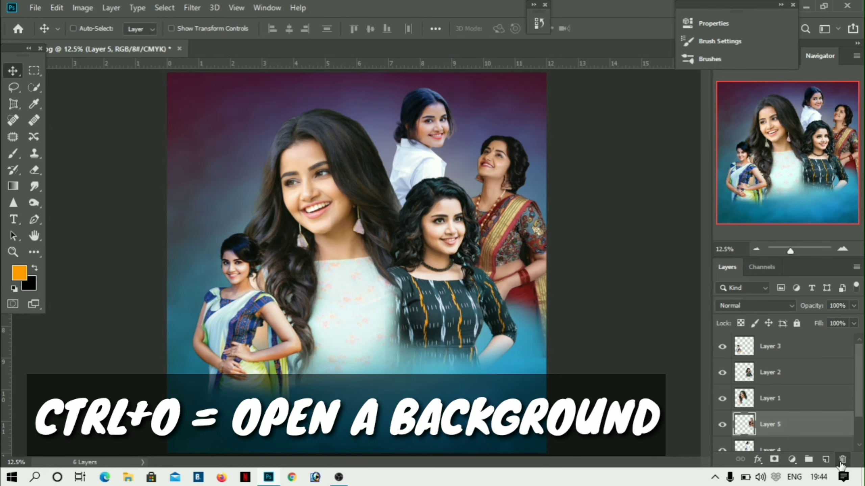
Delete the red-sari portrait's layer, Layer 5.
left_click(841, 461)
left_click(373, 187)
Bring the pink-sari cut-out into the composite, enlarge it on the left behind the blue-and-white sari portrait, and soften its lower edge.
key("ctrl+o")
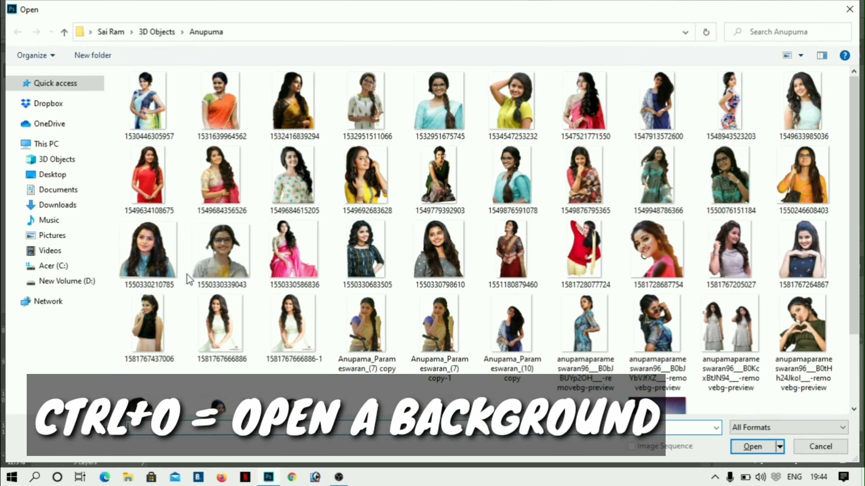
scroll(811, 206, "down", 2)
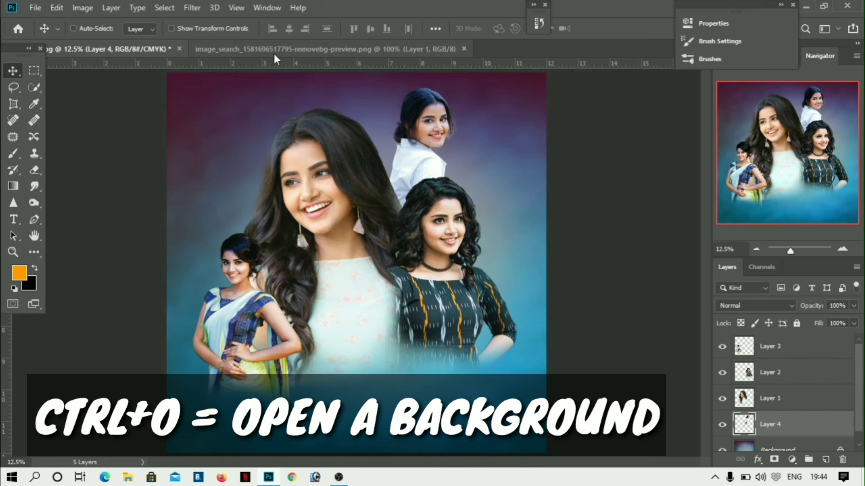
left_click_drag(273, 49, 584, 249)
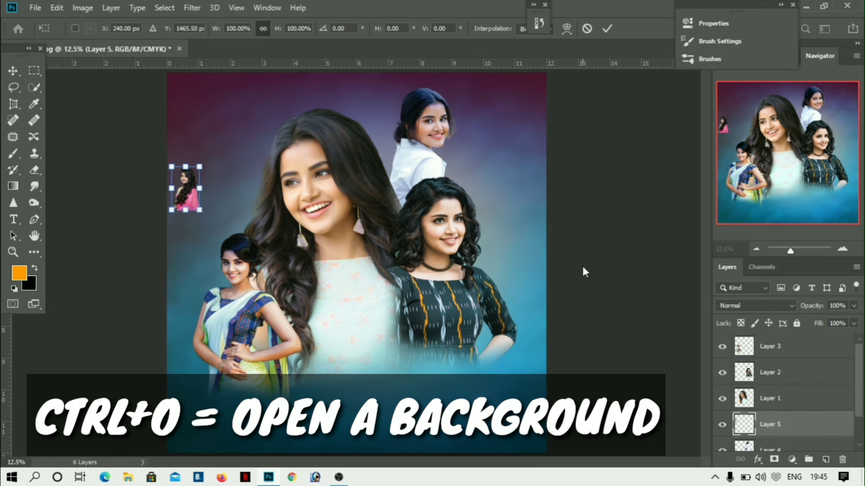
key("ctrl+t")
left_click_drag(218, 186, 239, 191)
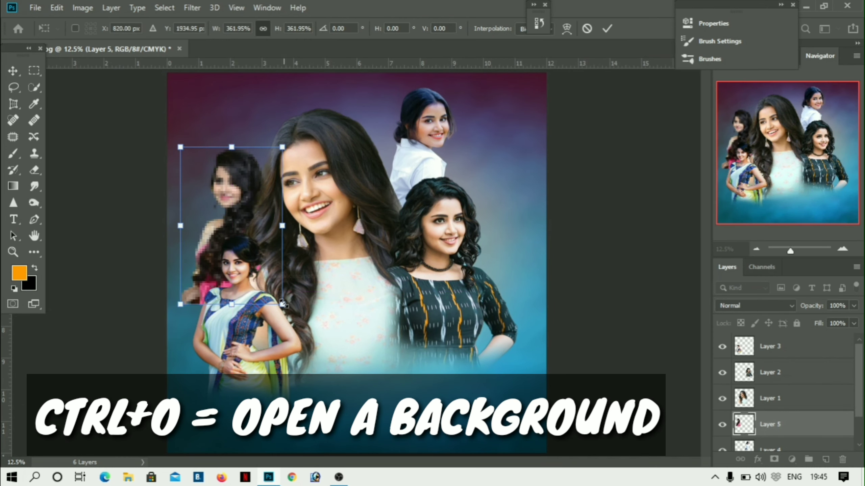
key("Return")
left_click(34, 169)
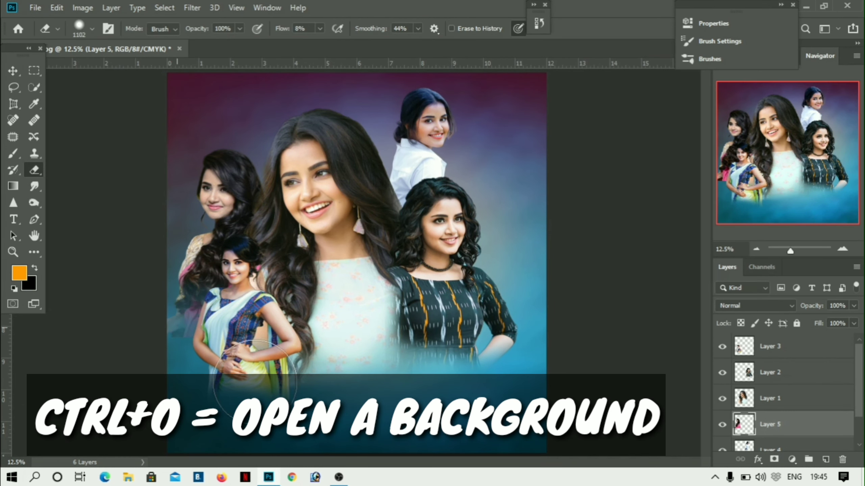
Try swapping the pink-sari and white-shirt portraits, hide Layer 5, and return the white-shirt portrait to the upper right behind the dark-dress portrait.
key("v")
left_click_drag(248, 211, 441, 154)
left_click(770, 446)
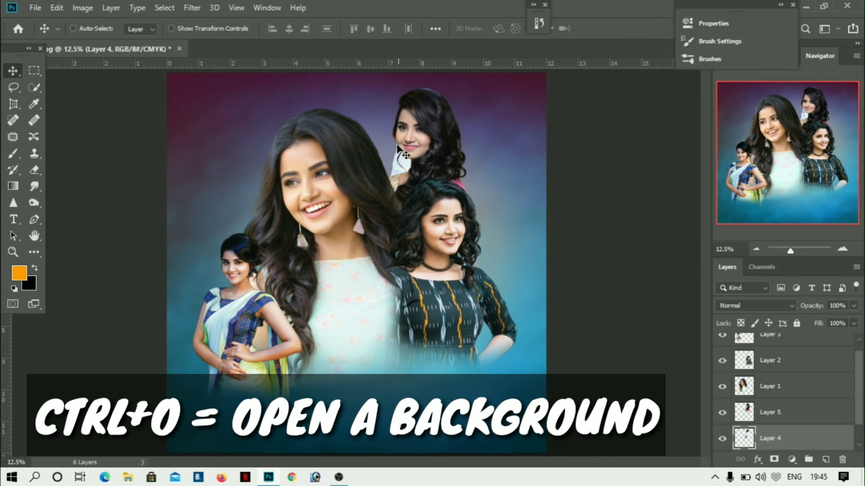
left_click_drag(604, 81, 401, 136)
mouse_move(401, 136)
left_mouse_down()
mouse_move(424, 136)
mouse_move(393, 135)
left_mouse_up()
left_click(770, 413)
left_click_drag(442, 153, 458, 158)
left_click(770, 438)
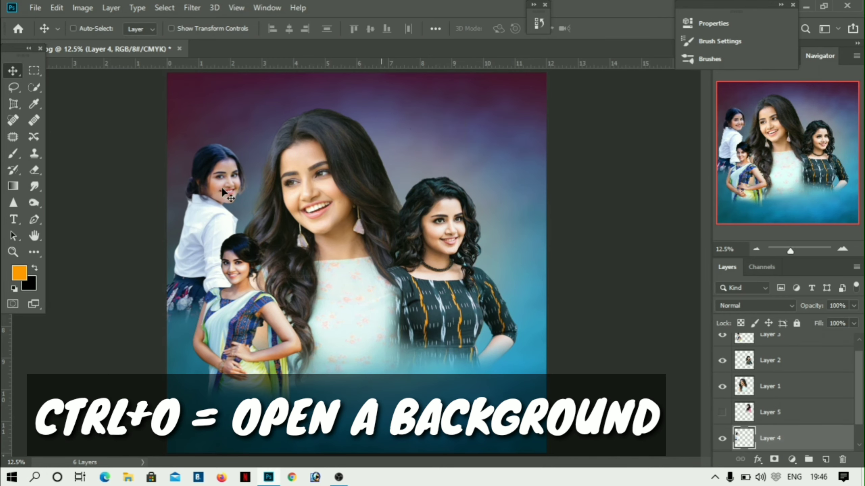
left_click_drag(212, 225, 406, 147)
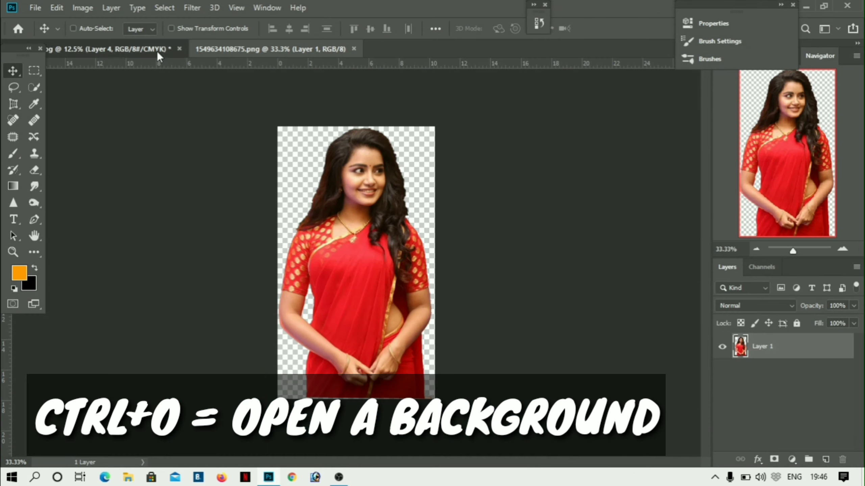
Try the floral-dress cut-out at the upper left, delete its layer, and close the unused red-sari source file.
key("ctrl+o")
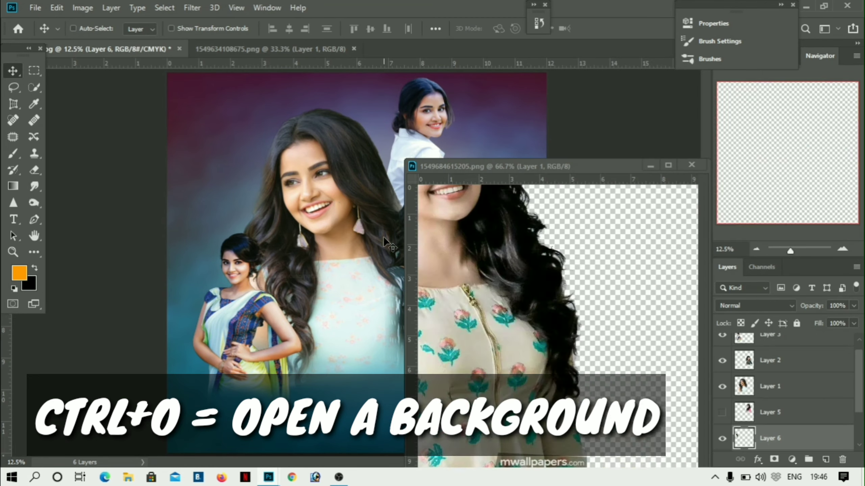
left_click_drag(383, 237, 187, 229)
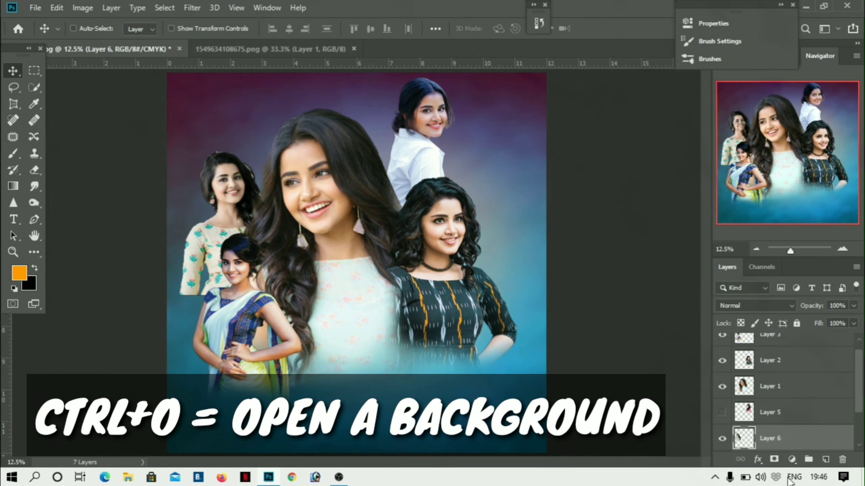
left_click(842, 459)
key("Return")
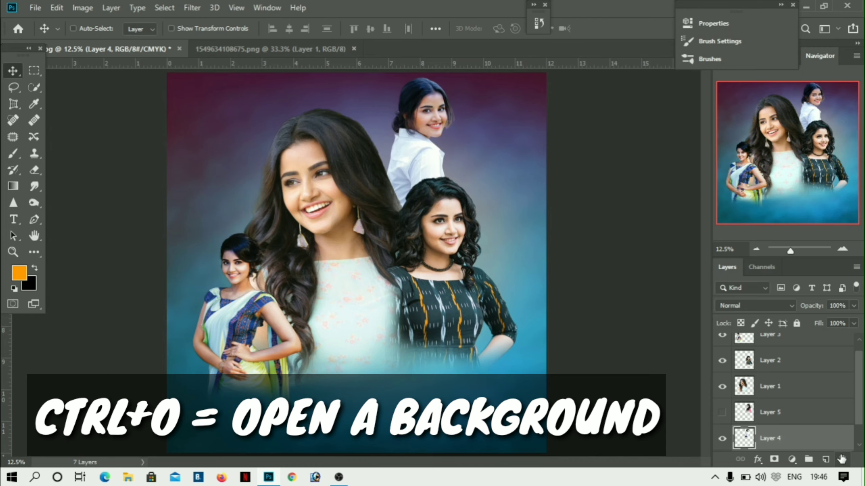
left_click(250, 50)
left_click(354, 48)
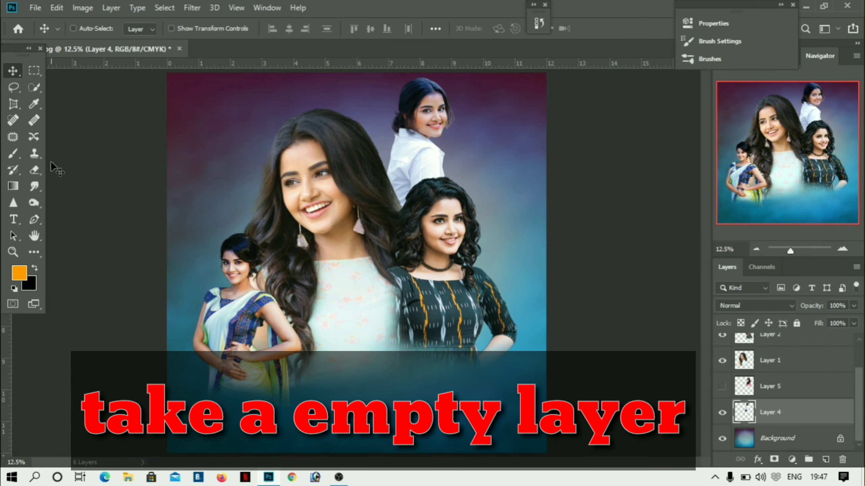
Add an empty layer above Layer 4 and paint one soft orange spot with a 511 px brush beside the main portrait's hair.
left_click(34, 170)
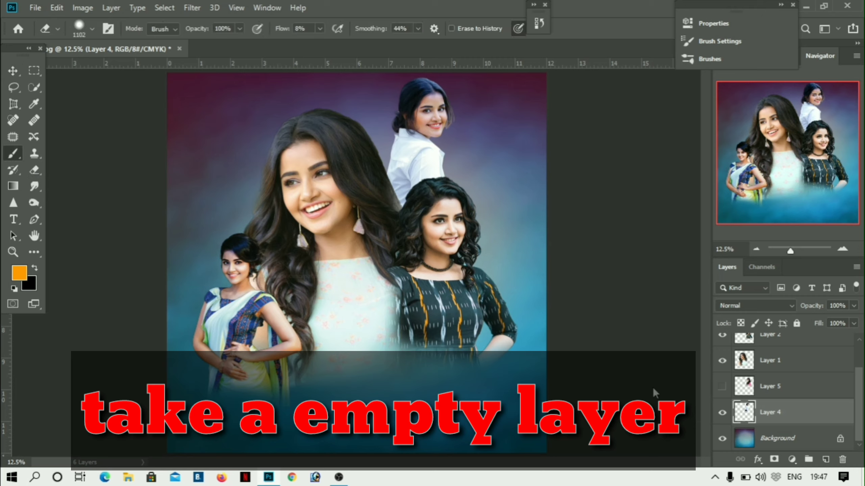
key("b")
scroll(816, 440, "up", 2)
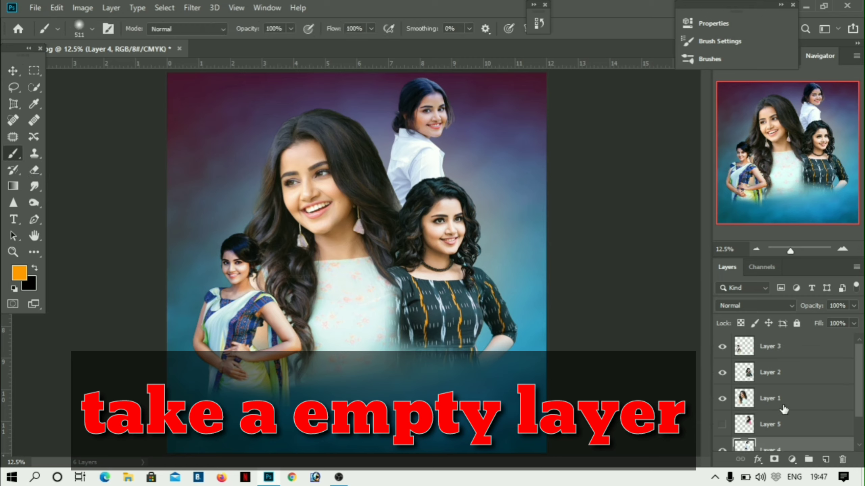
left_click(827, 459)
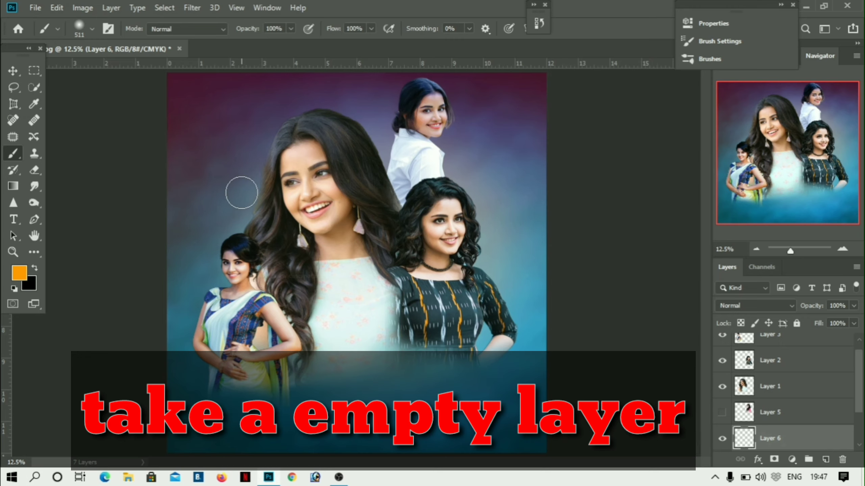
left_click(242, 193)
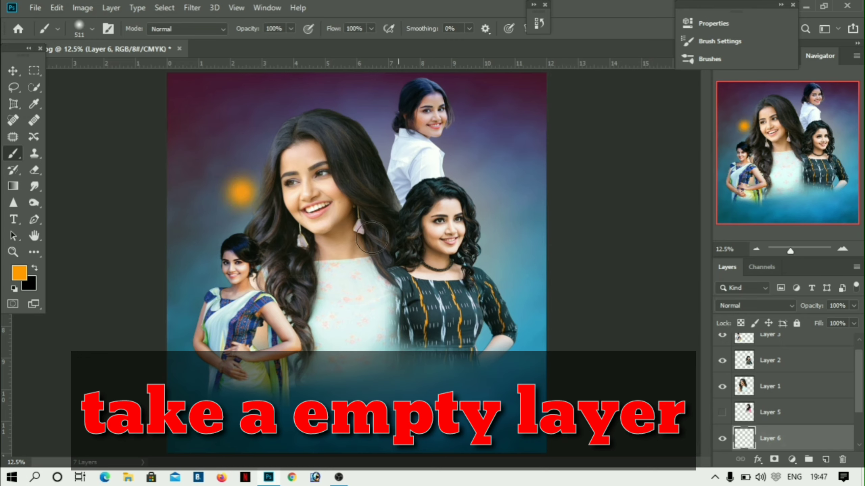
Scale the orange spot to about 652% and position it over the upper left of the composite, behind the main portrait.
left_click(13, 71)
left_click_drag(261, 224, 261, 226)
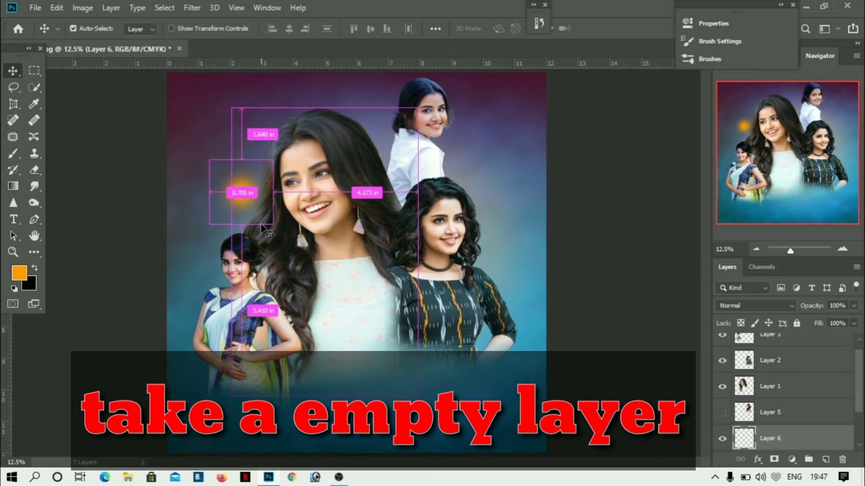
key("ctrl+t")
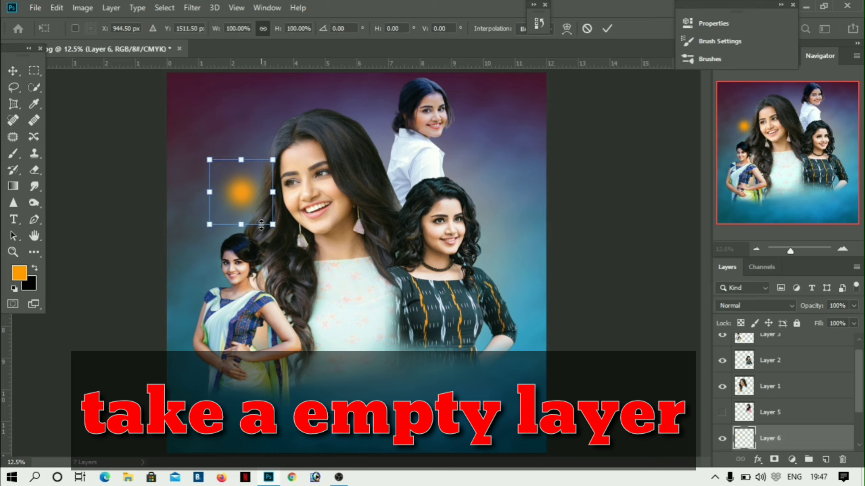
left_click_drag(273, 225, 459, 375)
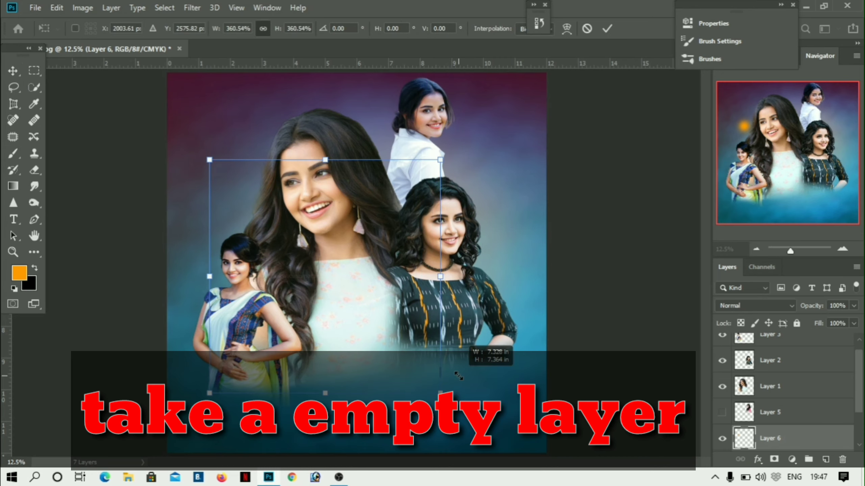
left_click_drag(373, 346, 352, 283)
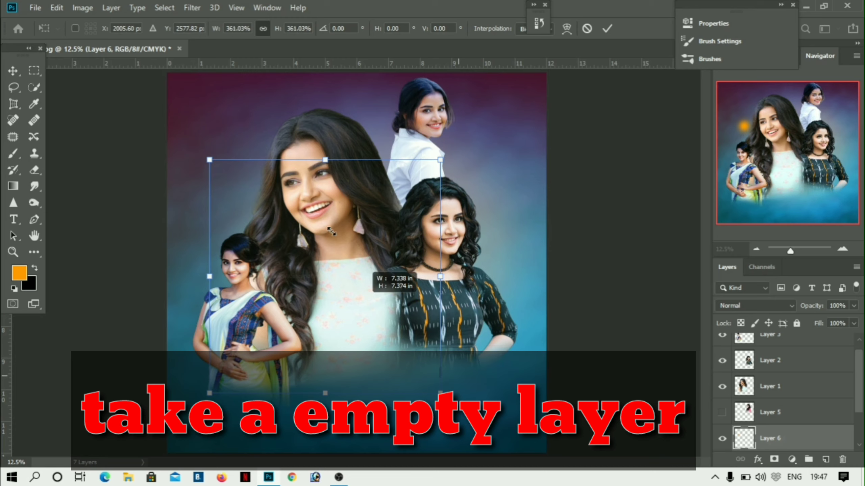
left_click_drag(329, 222, 303, 112)
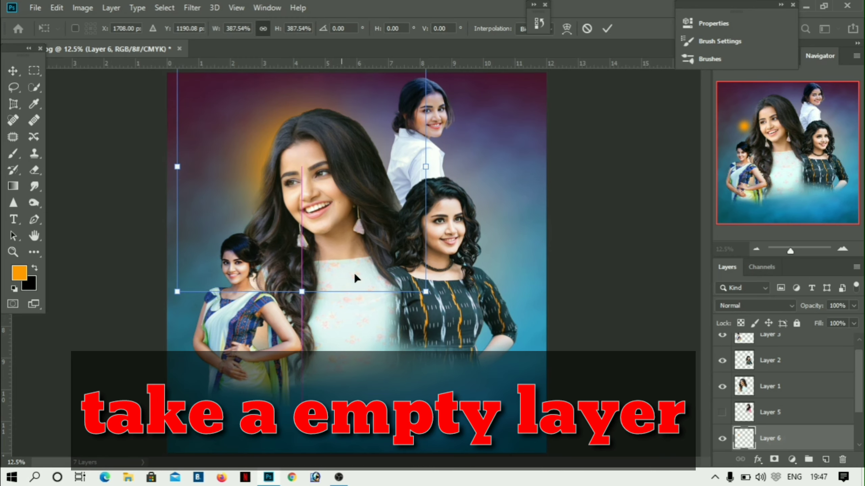
left_click_drag(426, 293, 531, 395)
left_click_drag(455, 314, 367, 271)
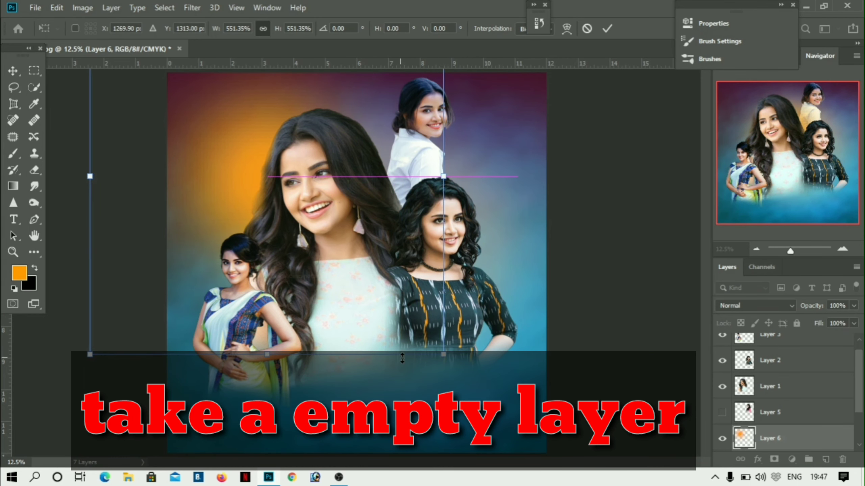
left_click_drag(443, 356, 509, 418)
left_click_drag(363, 353, 337, 317)
key("Return")
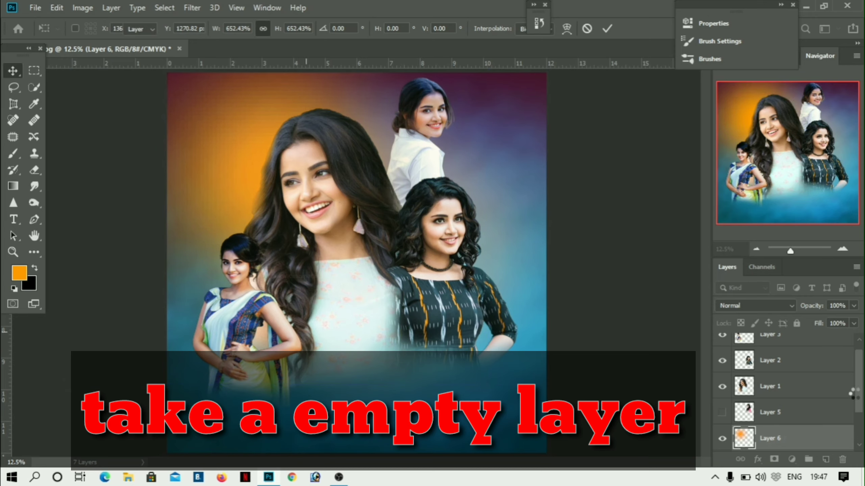
Place the orange glow's layer directly above the background and center the glow behind the main portrait's head.
scroll(820, 422, "down", 2)
left_click_drag(784, 387, 783, 425)
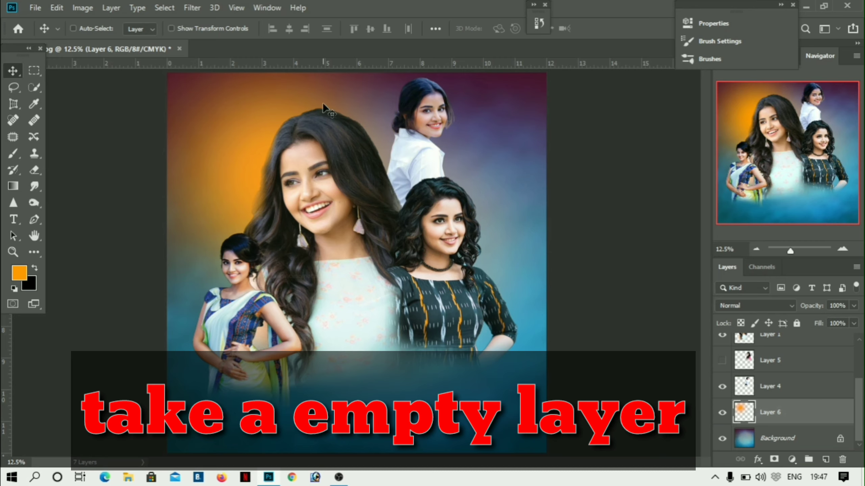
mouse_move(323, 103)
left_mouse_down()
mouse_move(435, 102)
mouse_move(380, 124)
left_mouse_up()
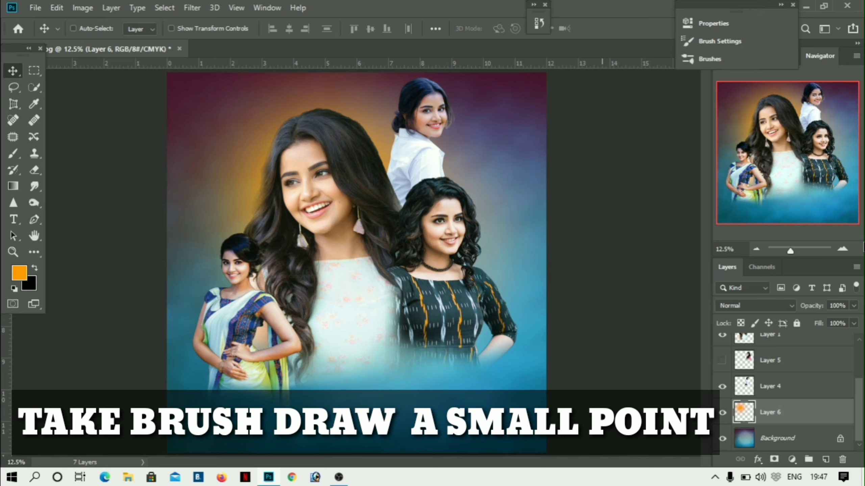
Set the orange glow layer's blending mode to Screen and its opacity to 71%.
left_click(744, 300)
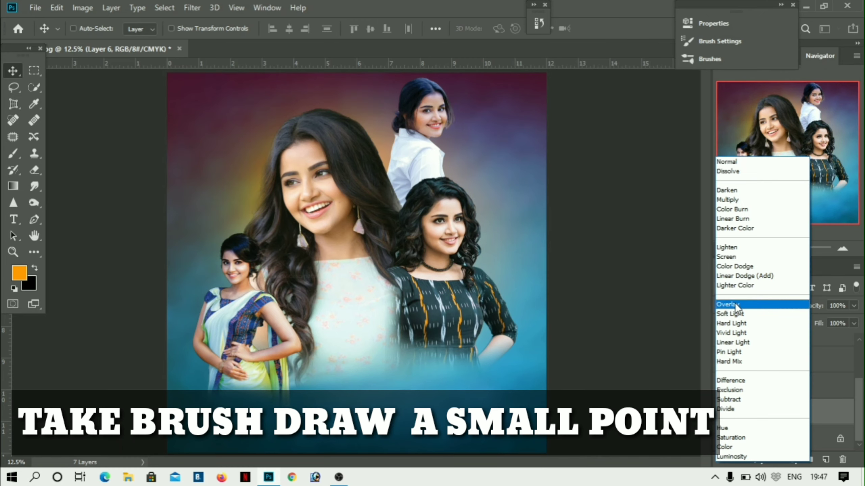
left_click(737, 256)
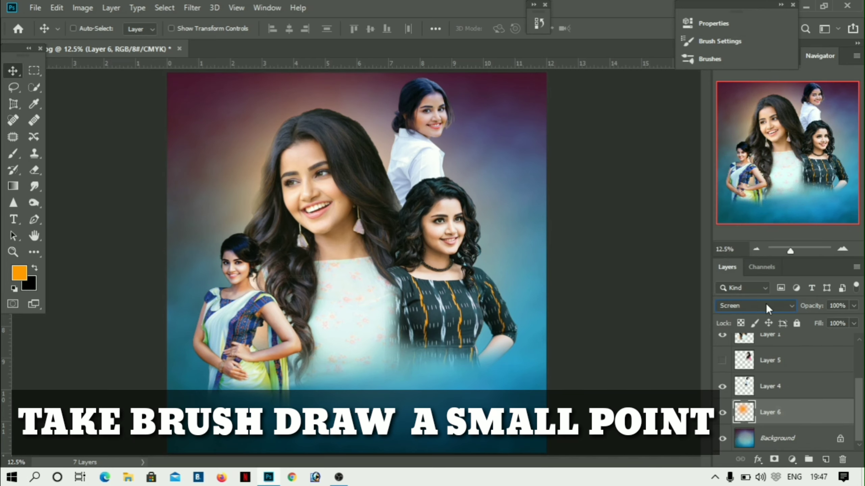
left_click(855, 306)
left_click_drag(819, 321, 838, 319)
Add two empty layers above Layer 6 and paint a soft 1811 px orange spot on the upper one, behind the blue-and-white sari portrait.
left_click(770, 360)
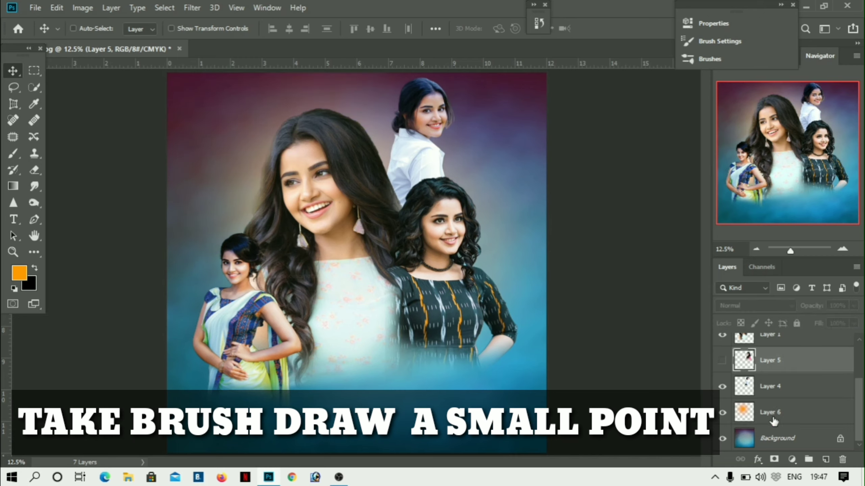
left_click(762, 416)
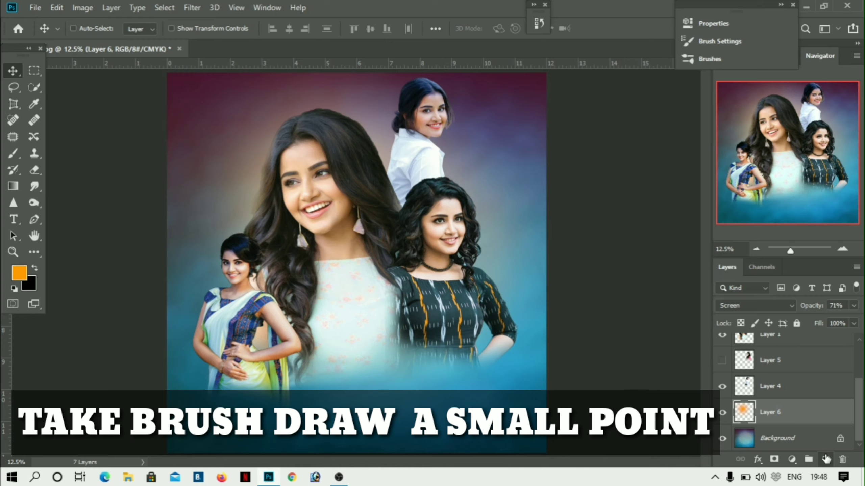
key("ctrl+shift+alt+n")
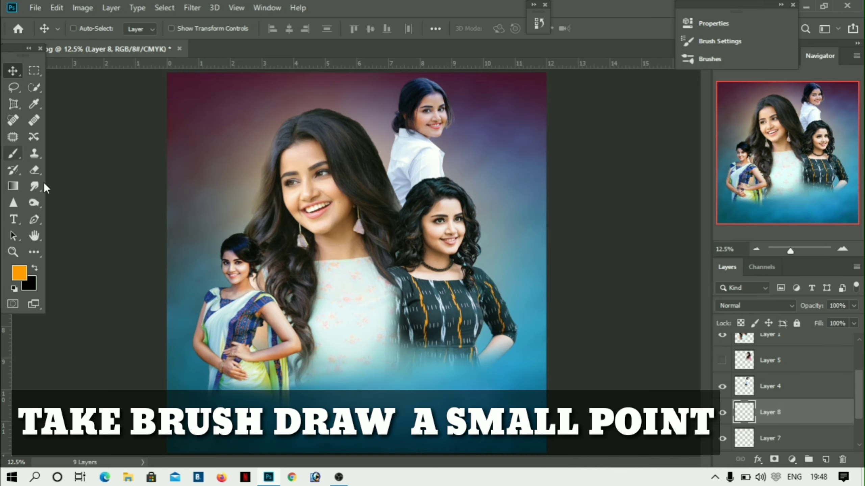
key("b")
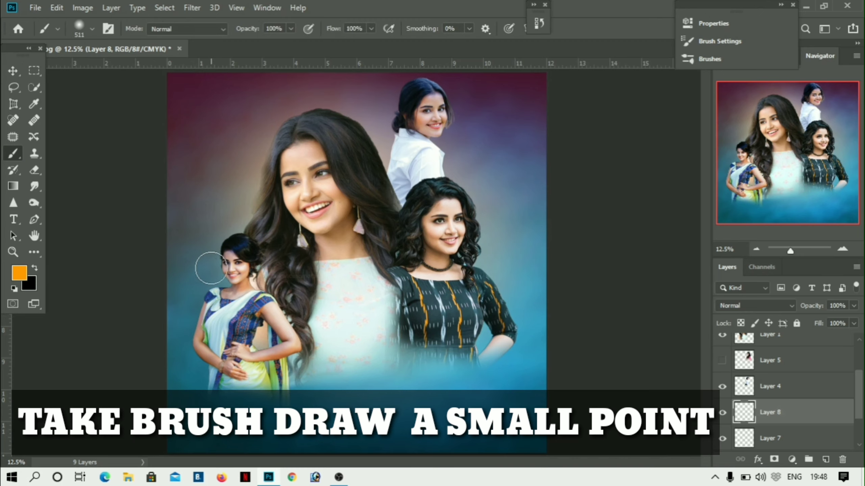
right_click(211, 269)
left_click(353, 289)
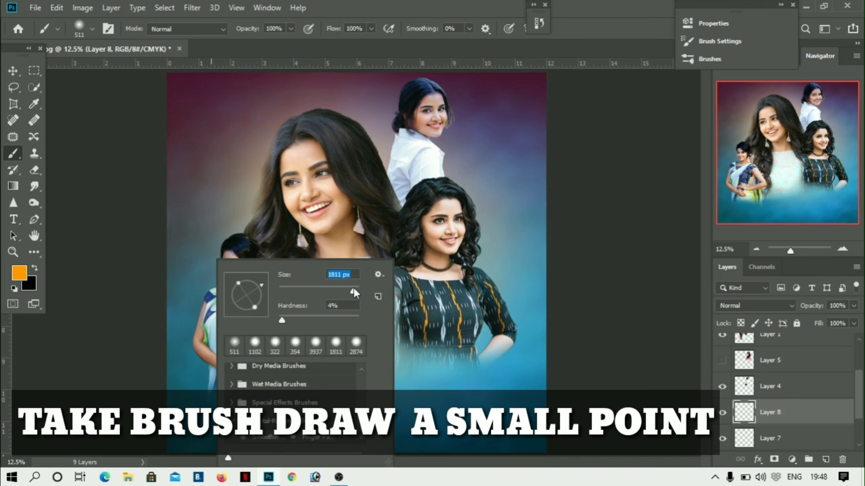
left_click(218, 255)
left_click(219, 255)
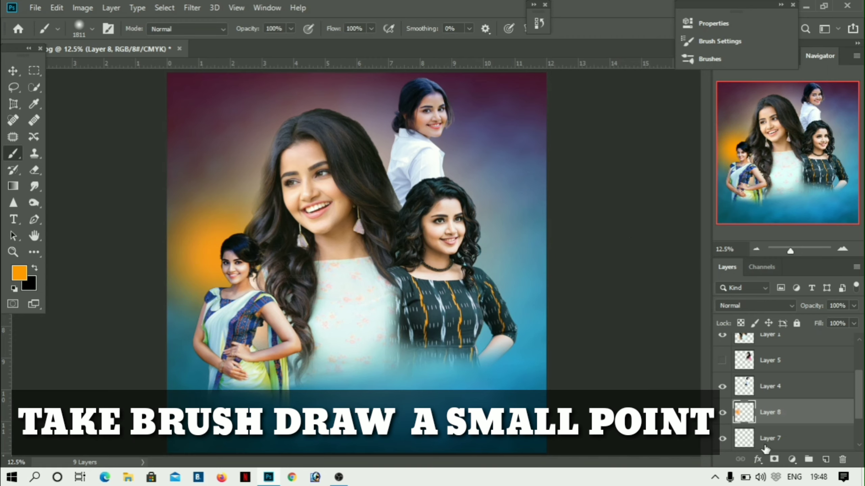
Paint a soft 1811 px orange spot on Layer 7, behind the white-shirt and dark-dress portraits.
left_click(764, 440)
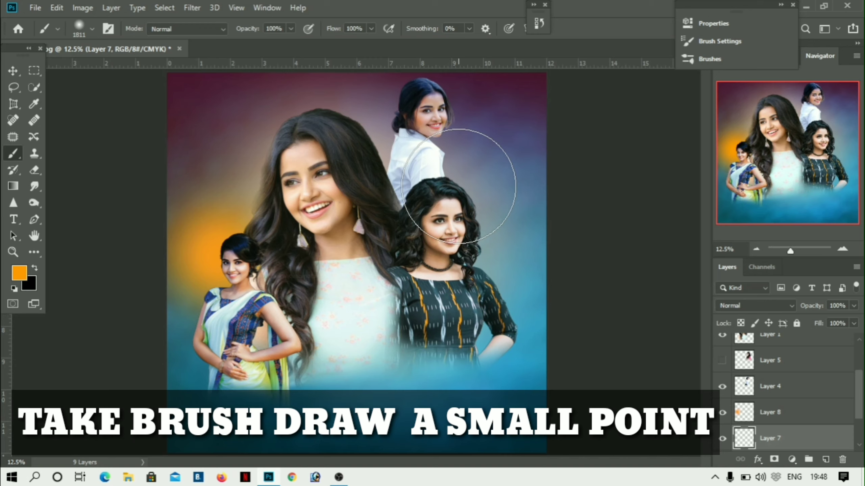
left_click(459, 186)
scroll(781, 413, "down", 2)
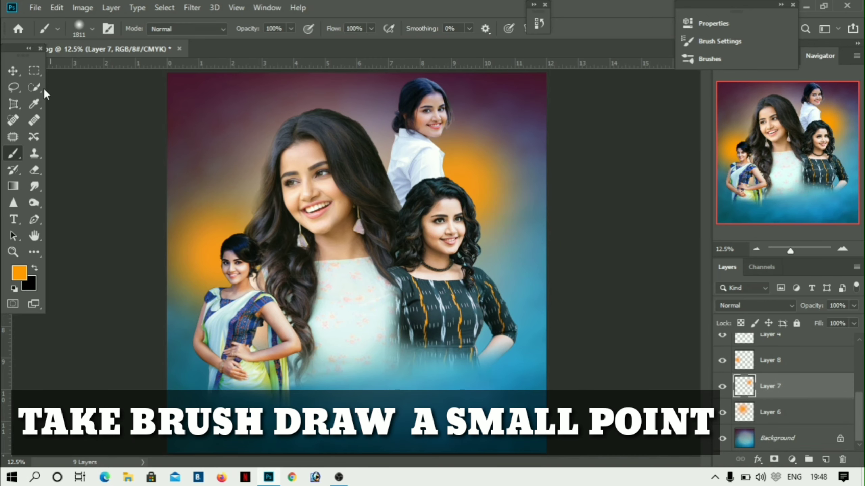
Set Layer 8's blending mode to Screen for the orange glow behind the blue-and-white sari portrait.
left_click(10, 71)
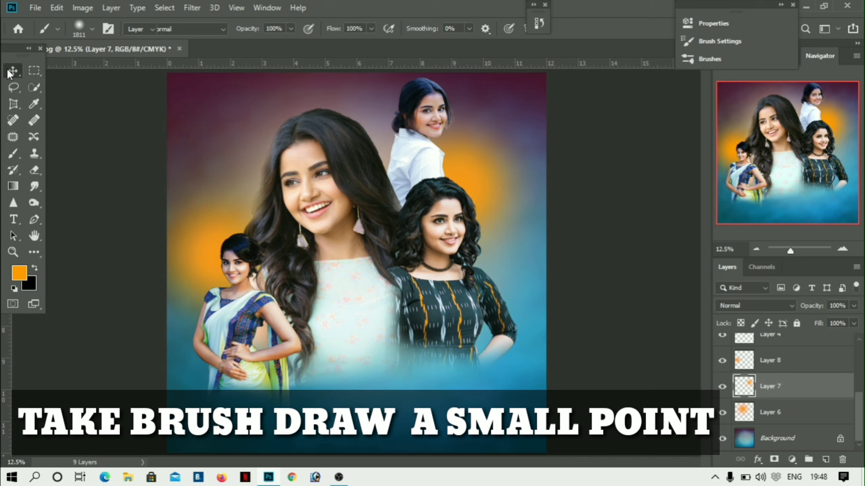
left_click(745, 357)
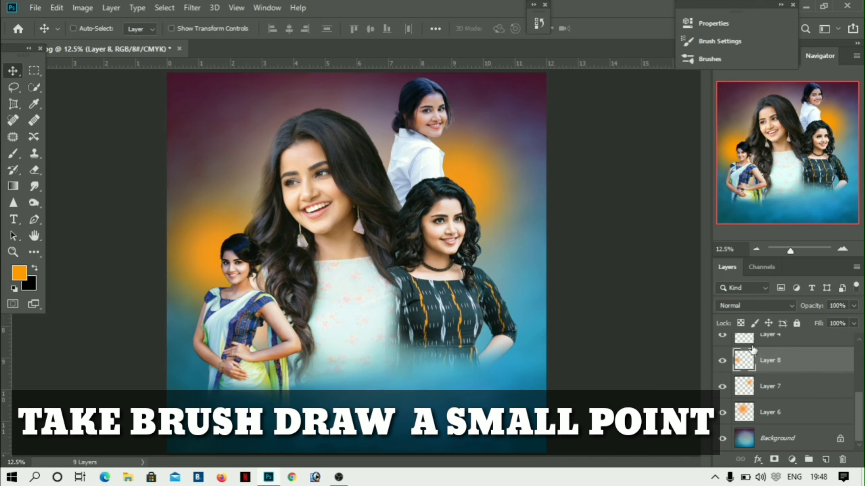
left_click(761, 306)
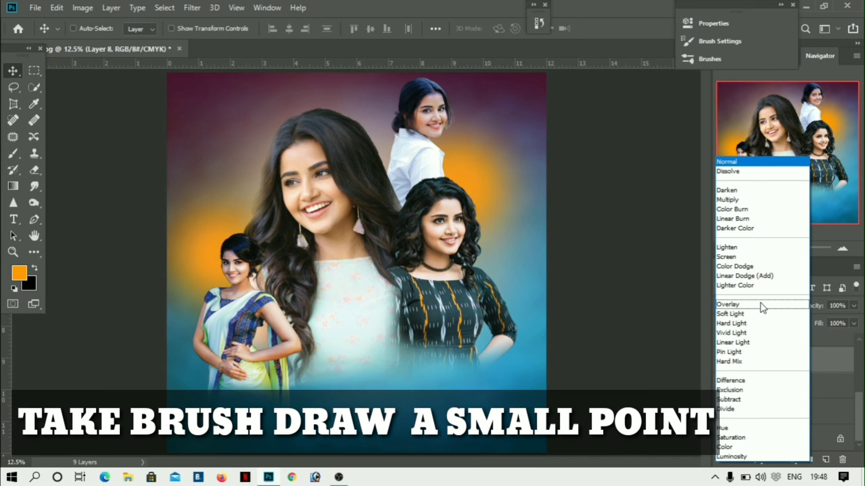
left_click(732, 257)
key("ctrl")
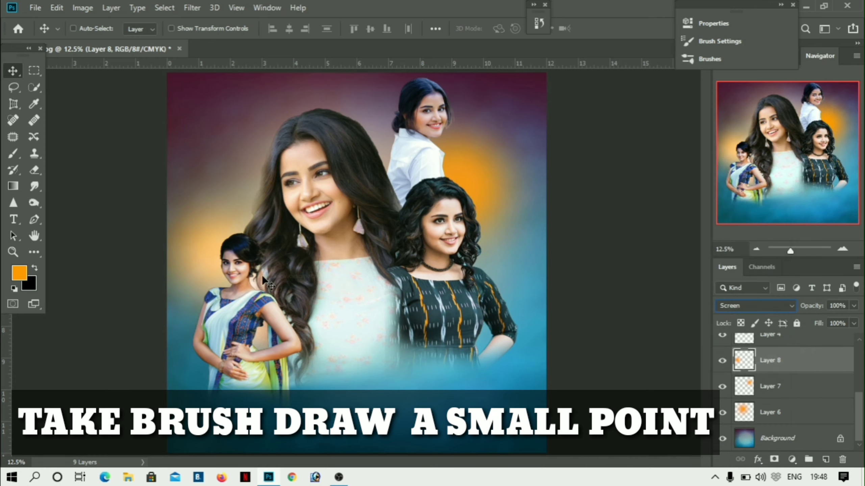
key("ctrl")
Set Layer 7's blending mode to Screen, matching the Screen mode of Layer 6.
left_click(751, 412)
left_click(771, 307)
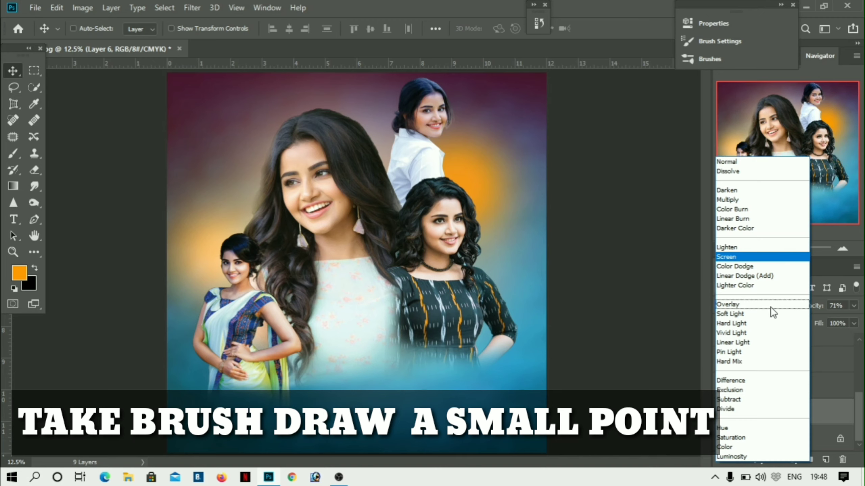
left_click(724, 257)
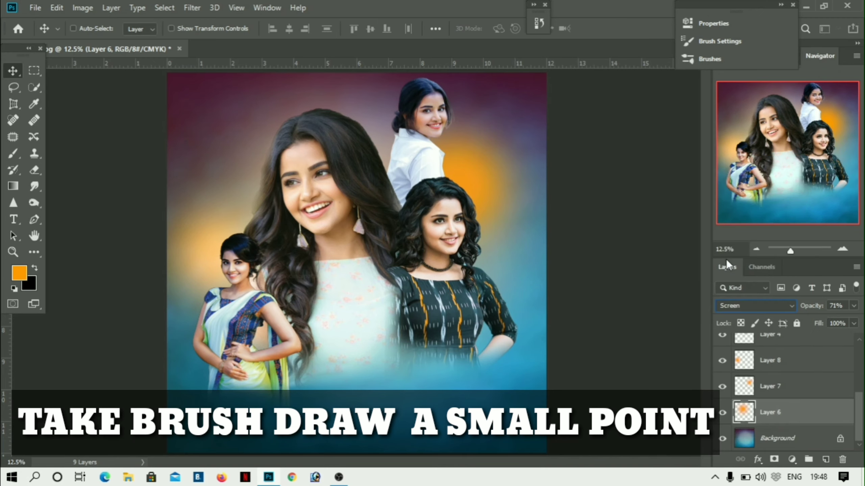
left_click(762, 366)
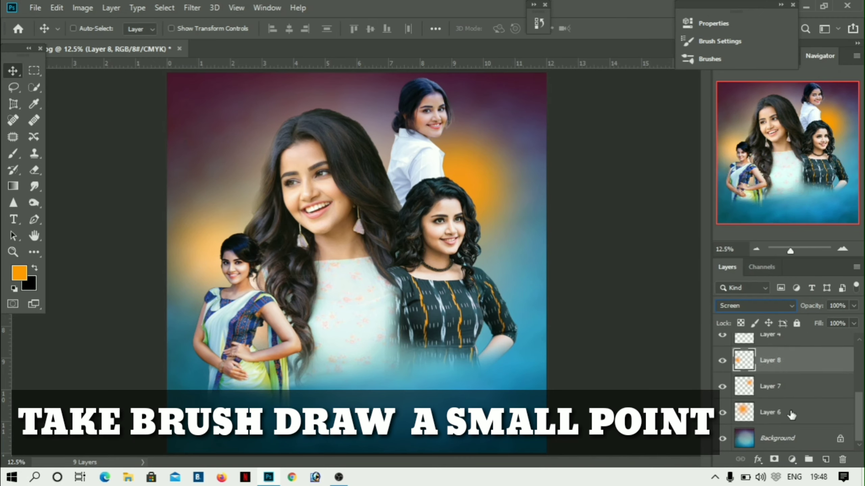
left_click(781, 388)
left_click(758, 303)
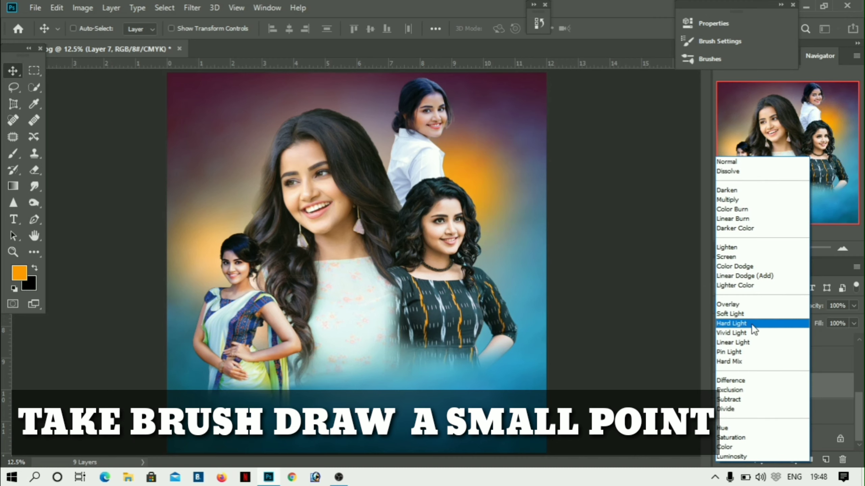
left_click(737, 256)
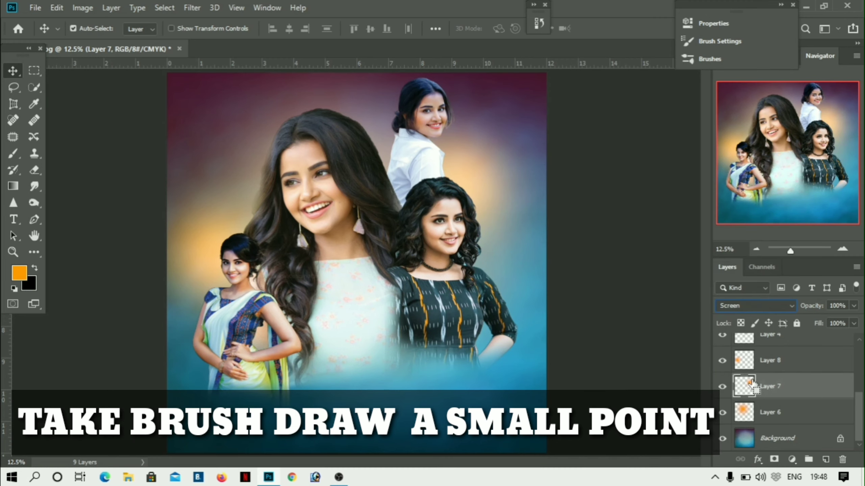
Enlarge Layer 7's orange glow proportionally and position it behind the white-shirt and dark-dress portraits.
key("ctrl+t")
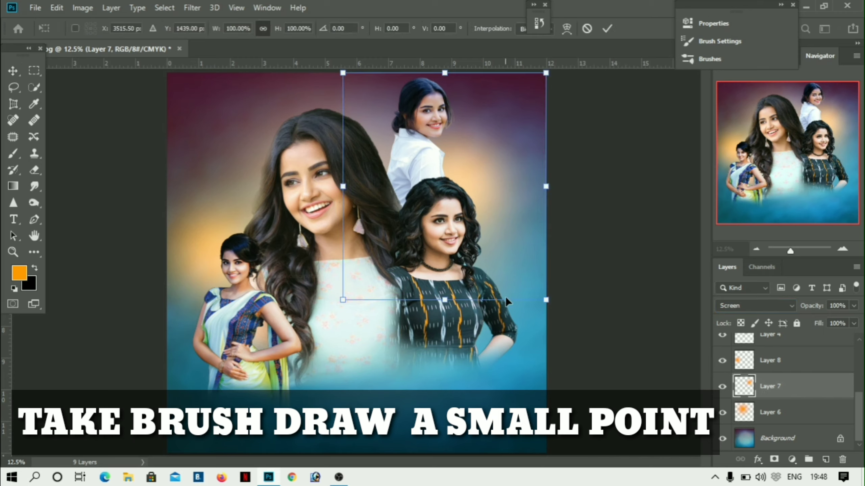
left_click_drag(340, 303, 283, 387)
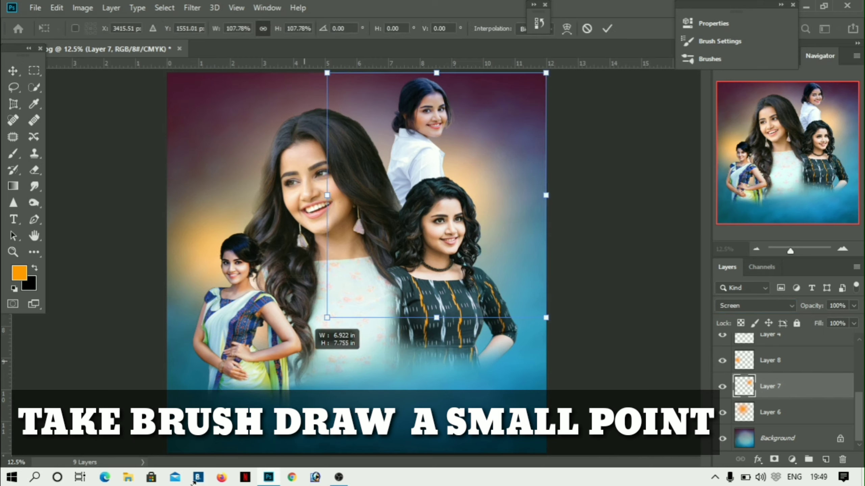
left_click_drag(194, 483, 193, 482)
left_click_drag(463, 280, 457, 254)
key("Return")
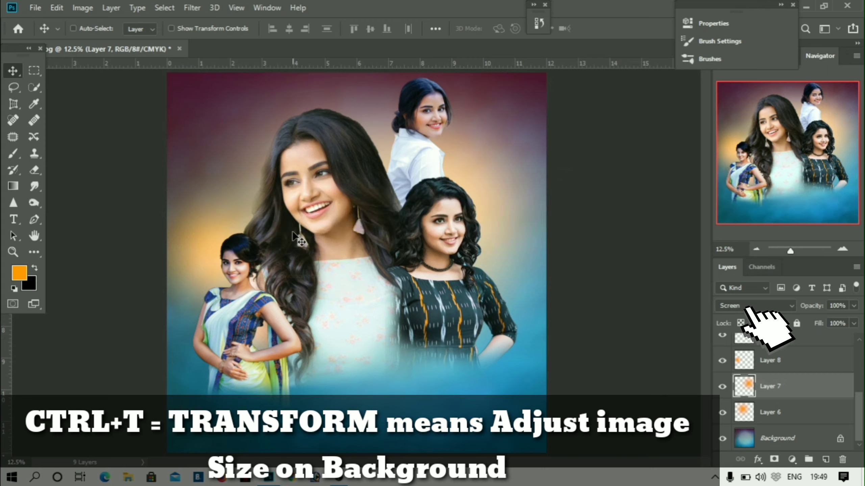
Try the Difference blending mode on Layer 8, and set it to Exclusion instead.
left_click(750, 414)
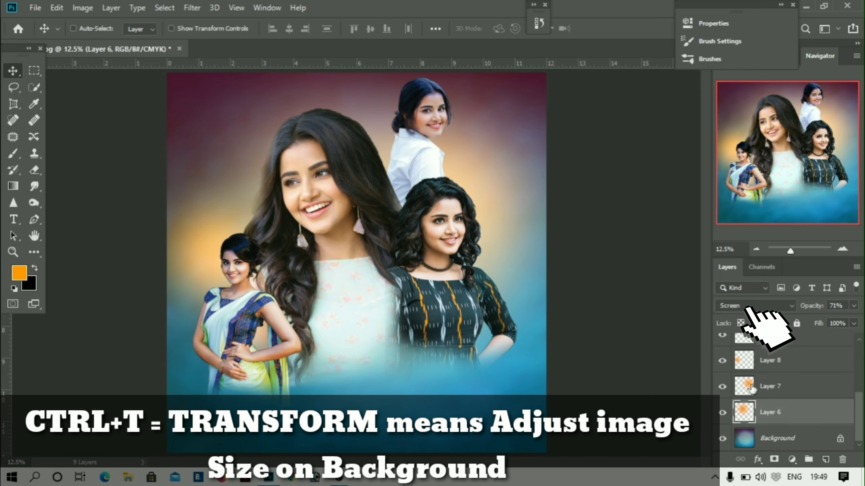
left_click(754, 369)
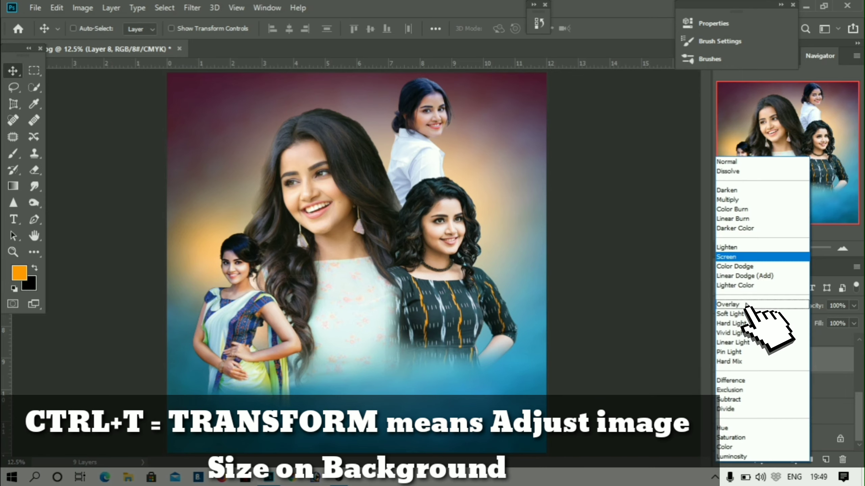
left_click(739, 306)
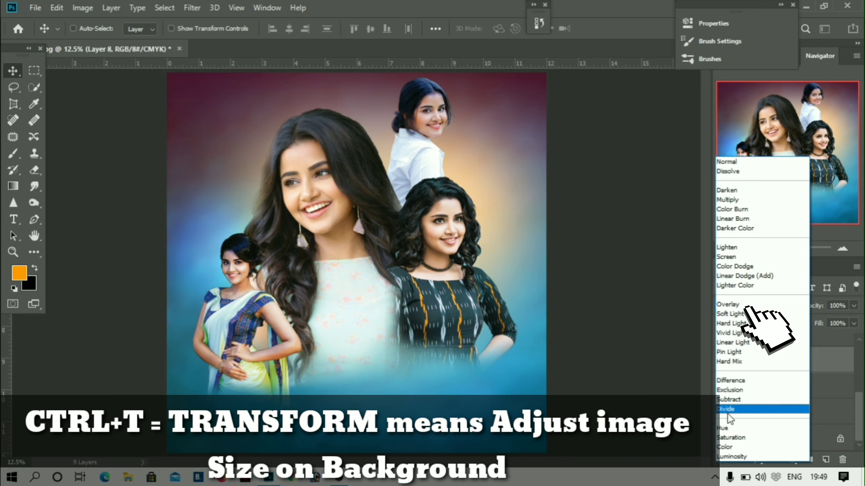
left_click(728, 381)
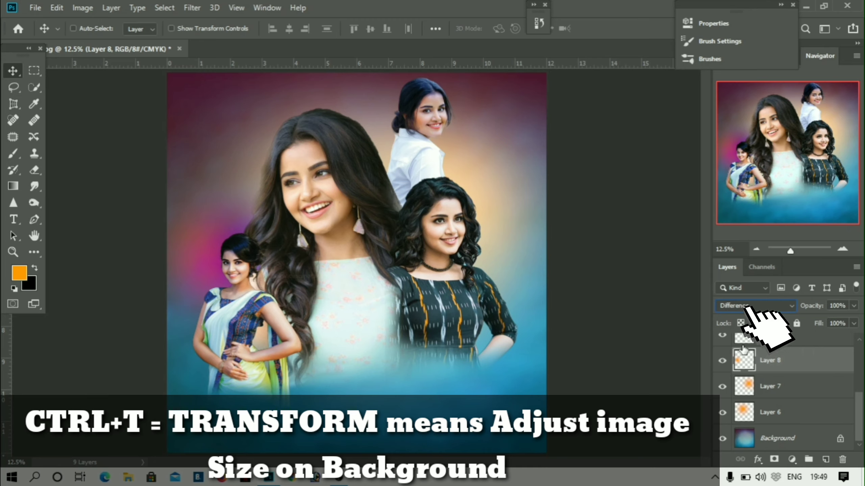
left_click(749, 306)
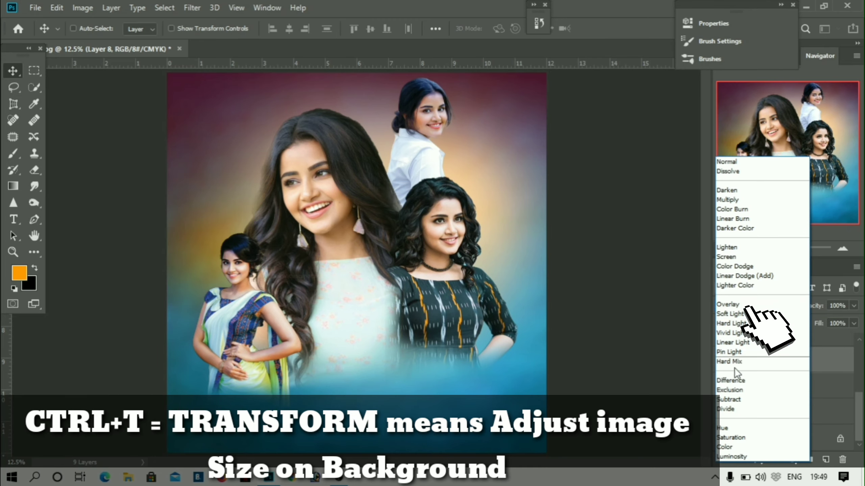
left_click(732, 391)
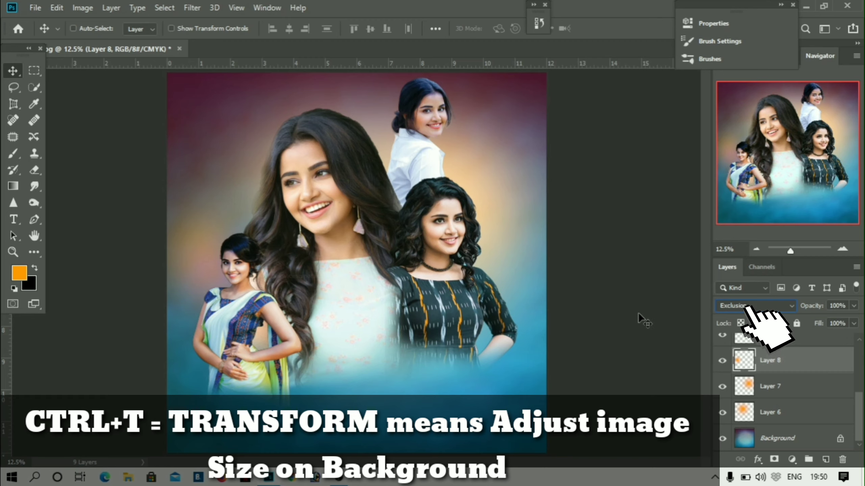
Scale Layer 8's glow to 165.75% and place it behind the main and sari portraits.
key("ctrl")
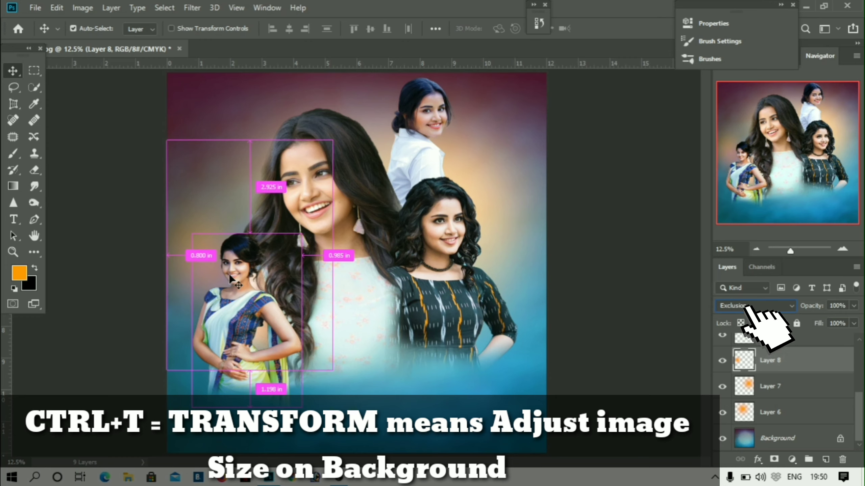
key("ctrl+t")
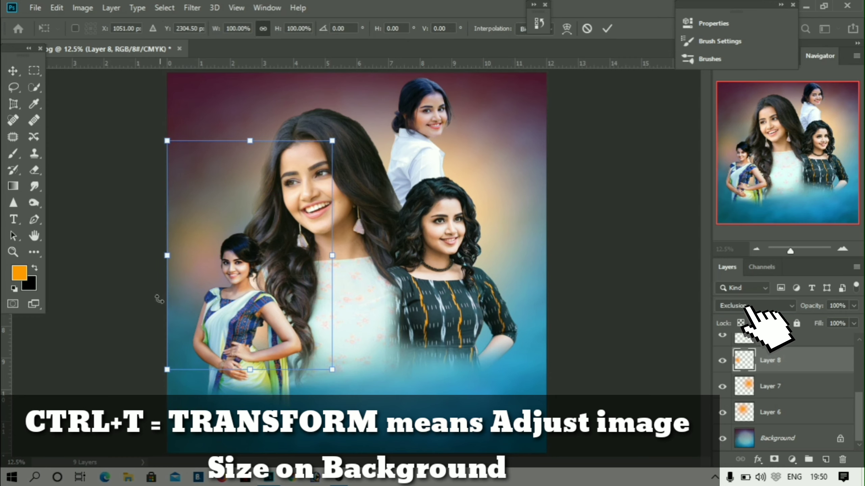
left_click_drag(167, 369, 273, 271)
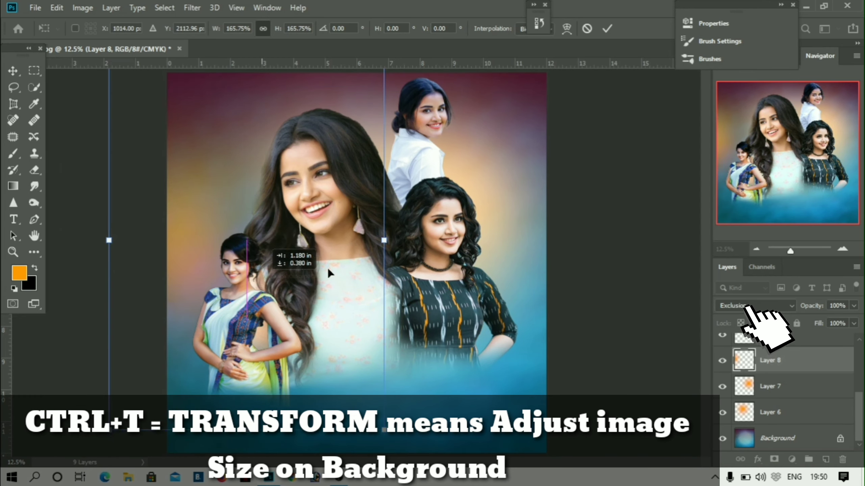
left_click_drag(329, 272, 333, 273)
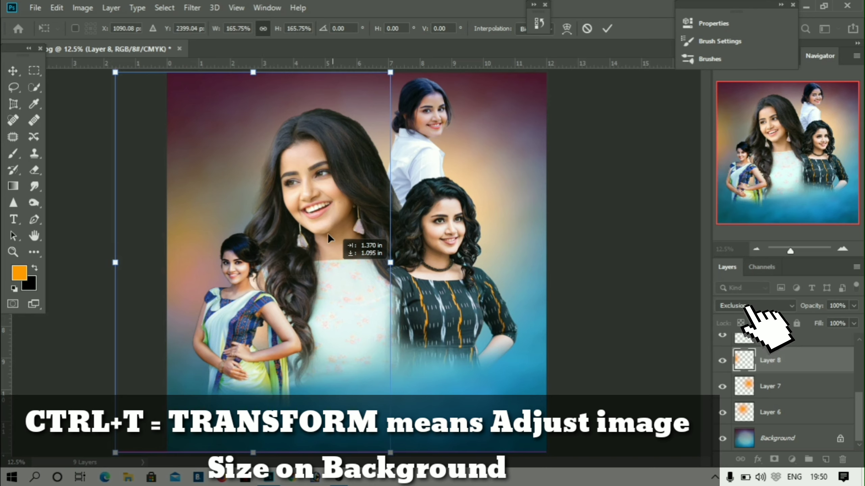
key("Return")
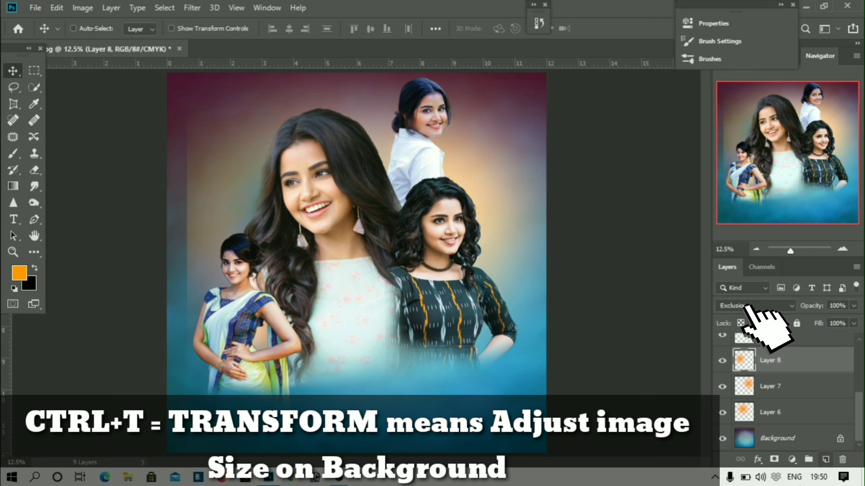
Shift Layer 8's glow leftward and slightly up so its hard vertical edge falls outside the canvas.
scroll(765, 363, "up", 2)
scroll(765, 363, "up", 2)
left_click_drag(236, 251, 188, 238)
Look through the layer stack and toggle Layer 5's visibility to examine what it contributes to the composite.
scroll(772, 351, "up", 1)
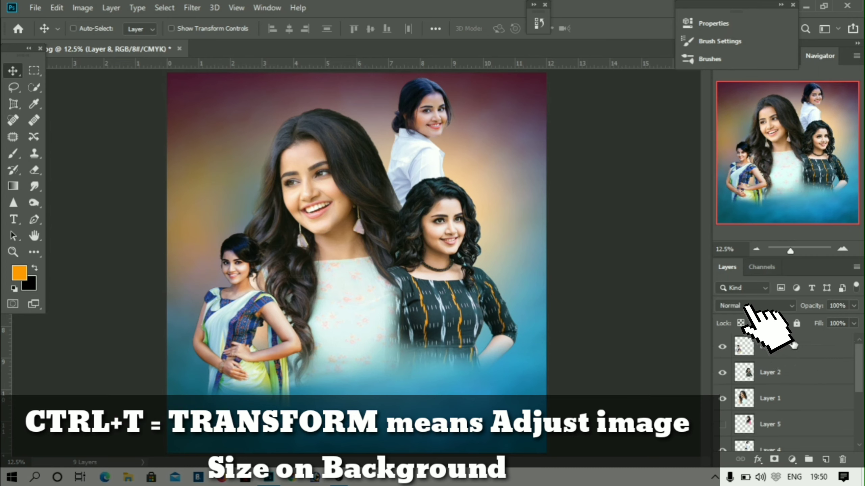
left_click(824, 345)
scroll(824, 351, "down", 3)
scroll(725, 379, "up", 3)
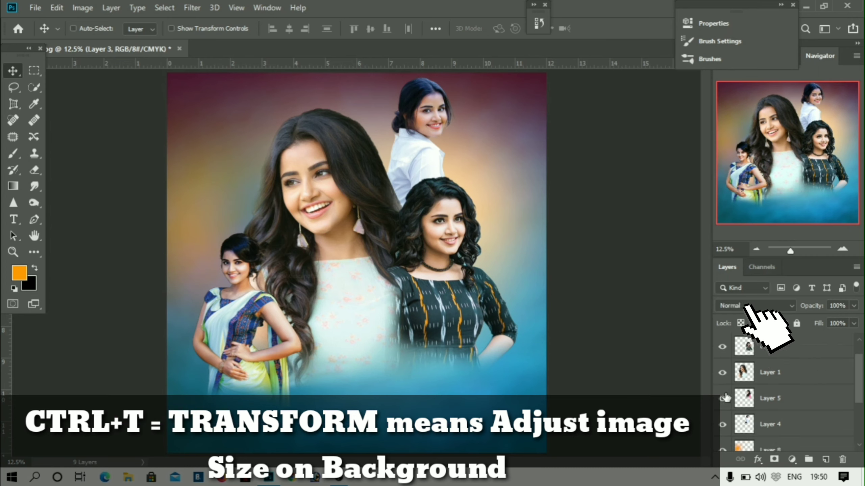
left_click(724, 395)
left_click(725, 398)
left_click(723, 399)
left_click(723, 399)
scroll(739, 417, "down", 3)
scroll(776, 414, "up", 4)
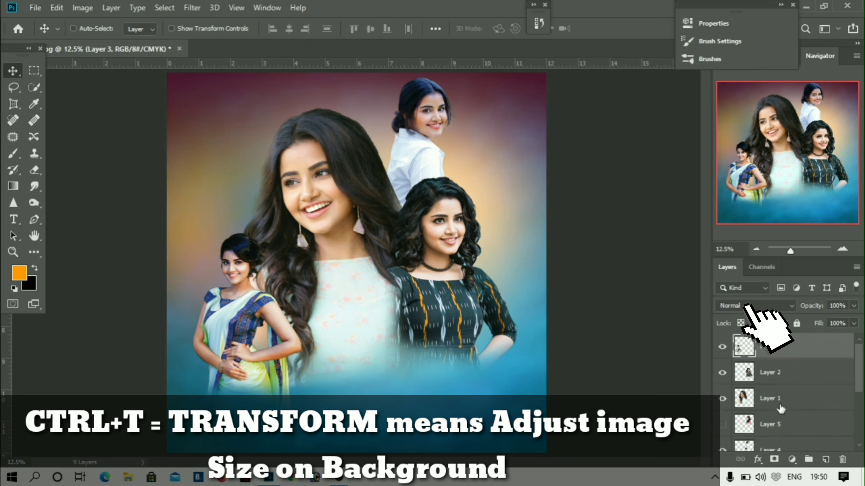
Delete the hidden Layer 5 from the composite.
left_click(764, 425)
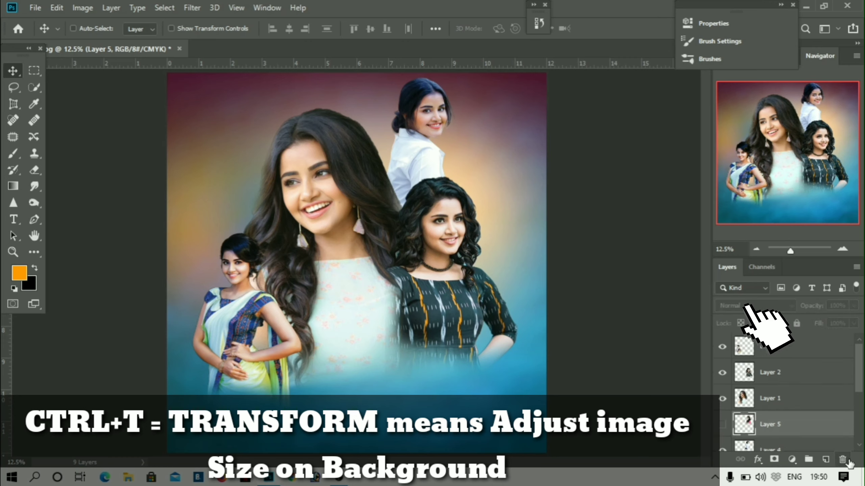
left_click(843, 459)
key("Return")
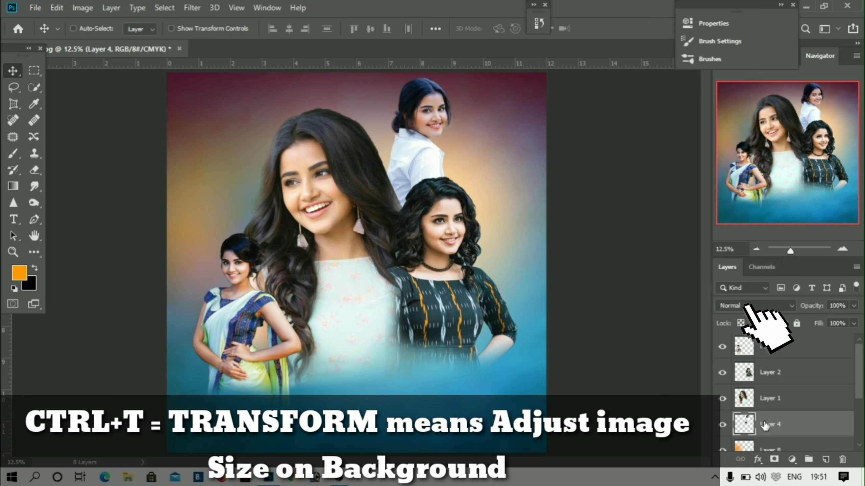
Move the sari portrait on Layer 3 slightly up and left, and select the dark-dress portrait's Layer 2.
left_click(750, 347)
left_click_drag(274, 348, 266, 328)
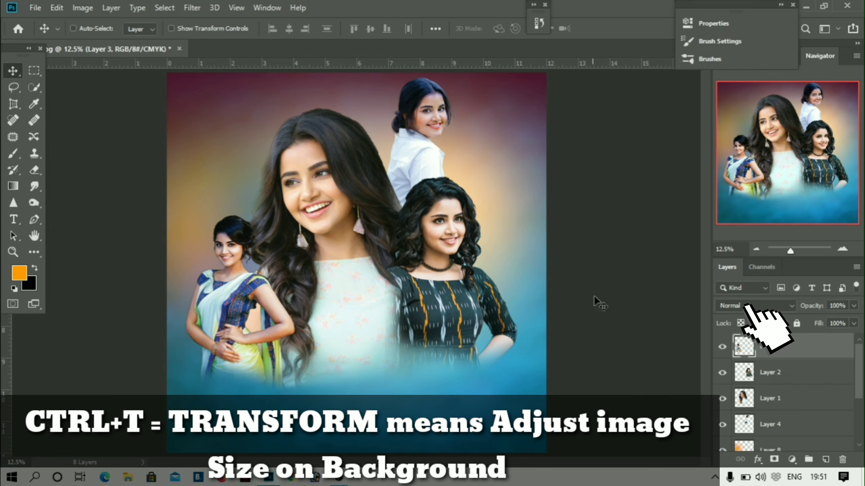
left_click(757, 378)
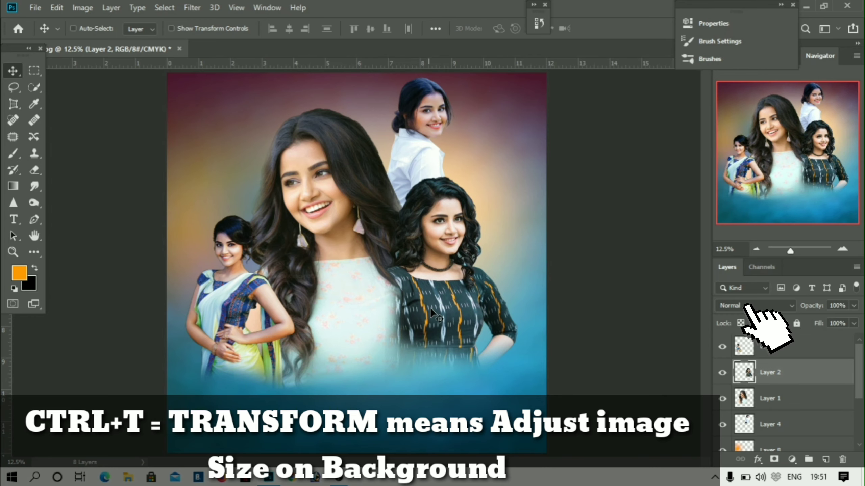
left_click_drag(430, 307, 432, 309)
left_click(333, 373)
Add a new text layer near the canvas's lower left edge containing the portrait subject's first name with a capital initial.
key("ctrl+minus")
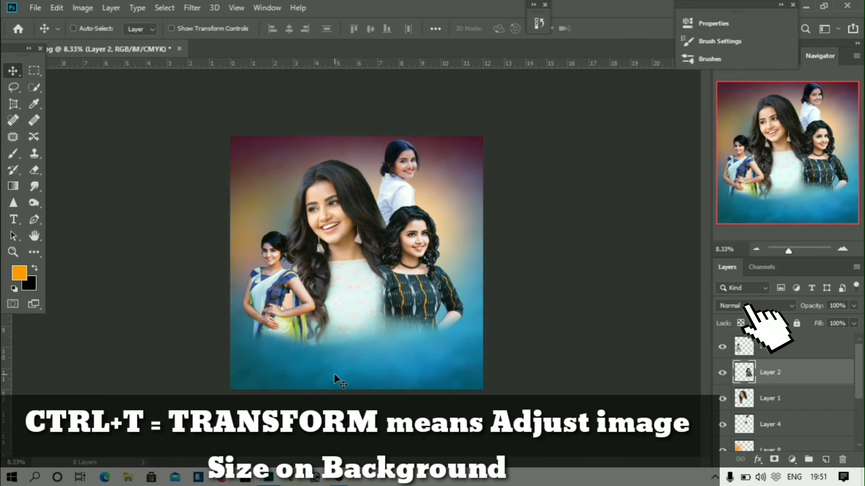
left_click(15, 222)
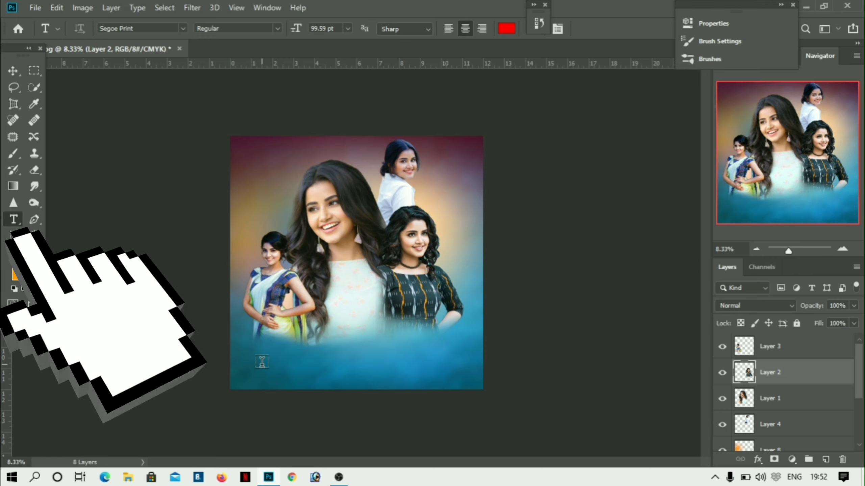
left_click(281, 374)
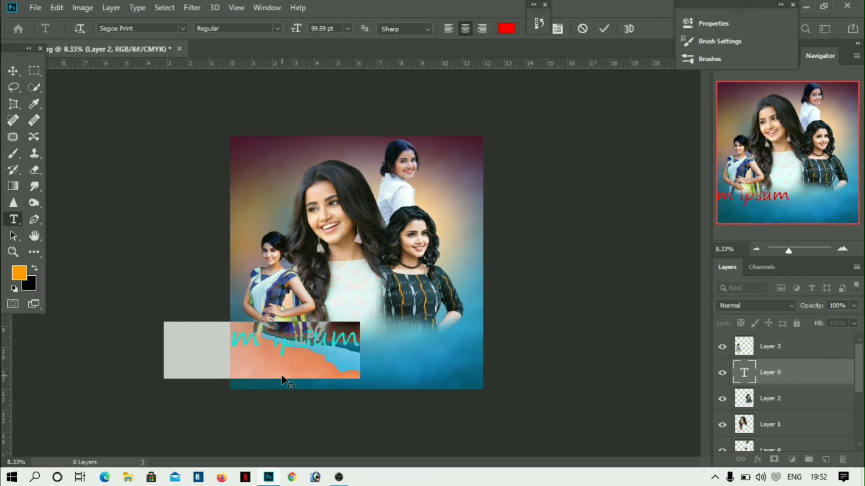
key("BackSpace")
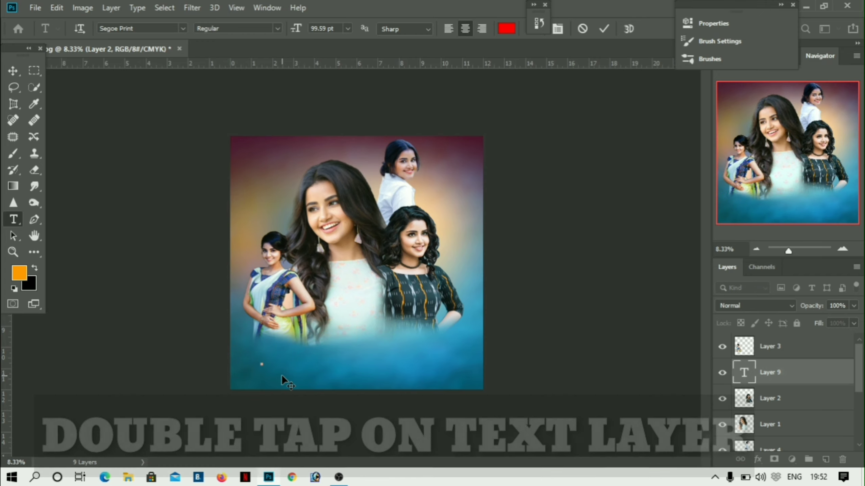
type("anu")
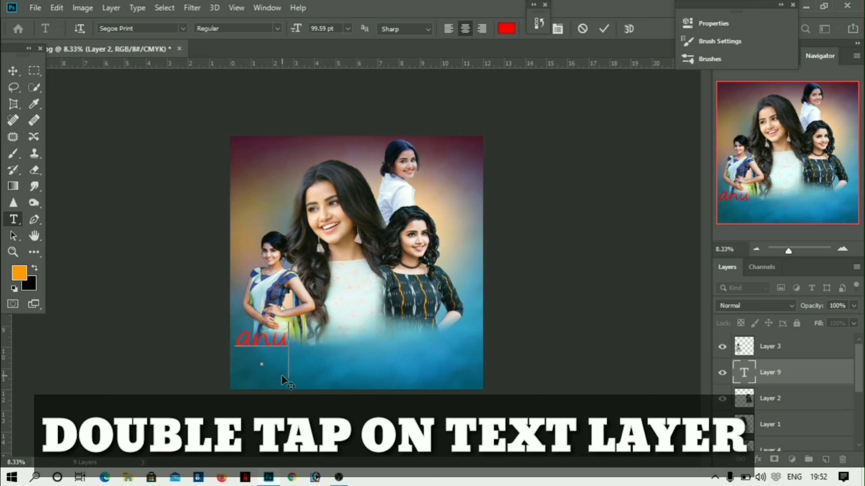
key("BackSpace")
key("BackSpace")
key("BackSpace")
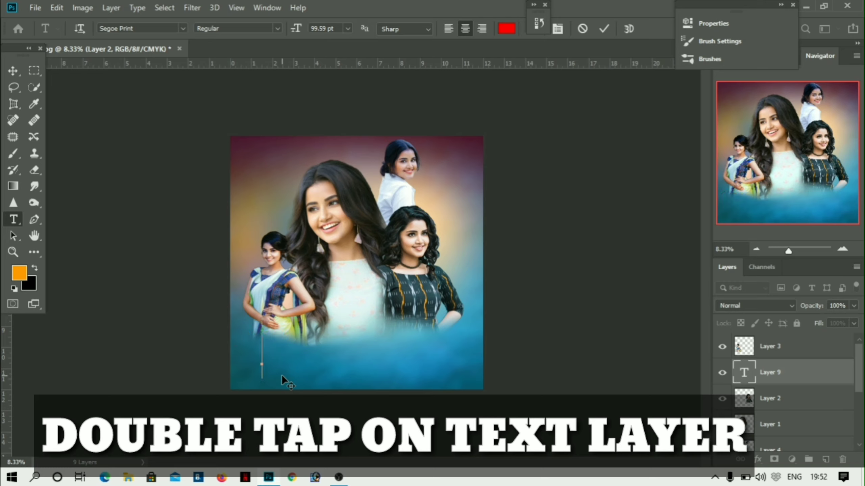
type("A")
key("Caps_Lock")
type("nupu")
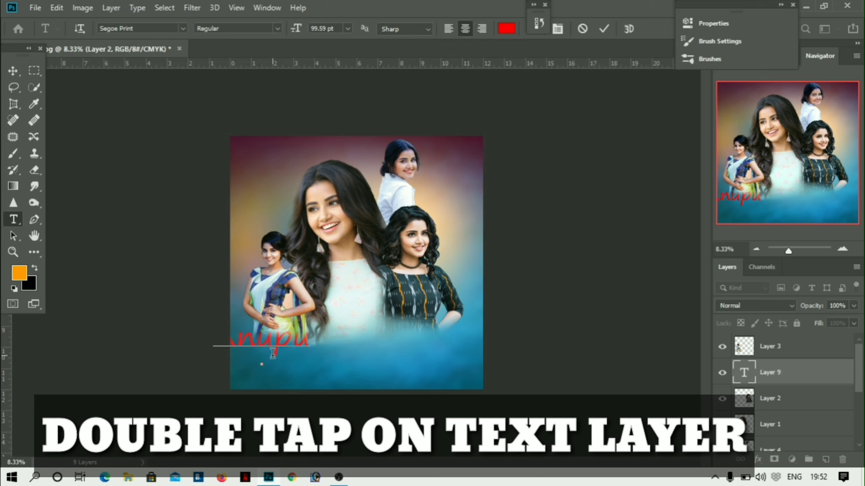
type("ma")
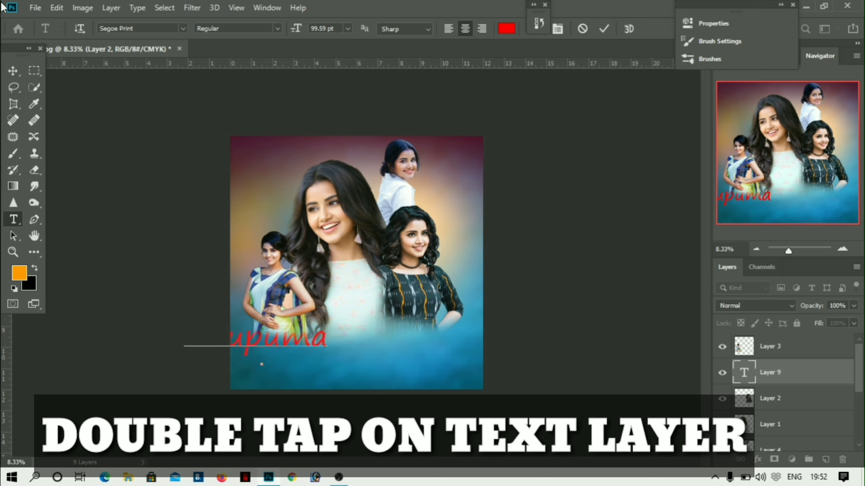
Move the name text to the lower centre of the canvas and place its layer above Layer 3.
left_click(13, 70)
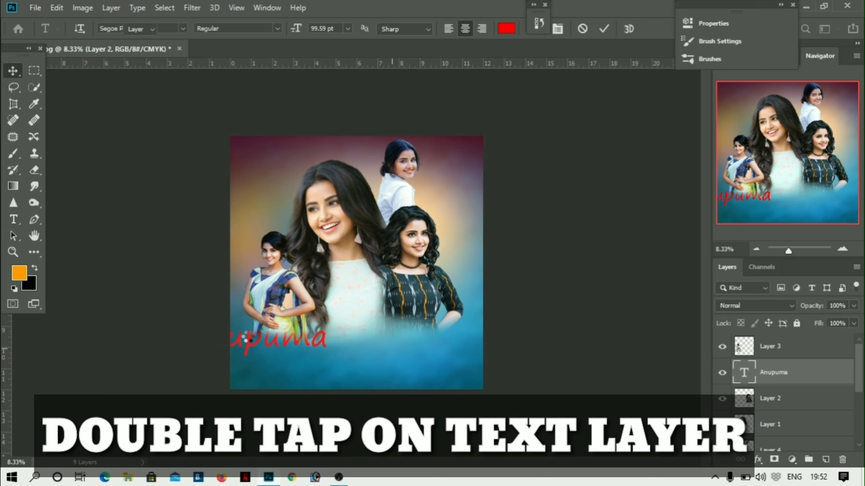
left_click_drag(249, 339, 351, 361)
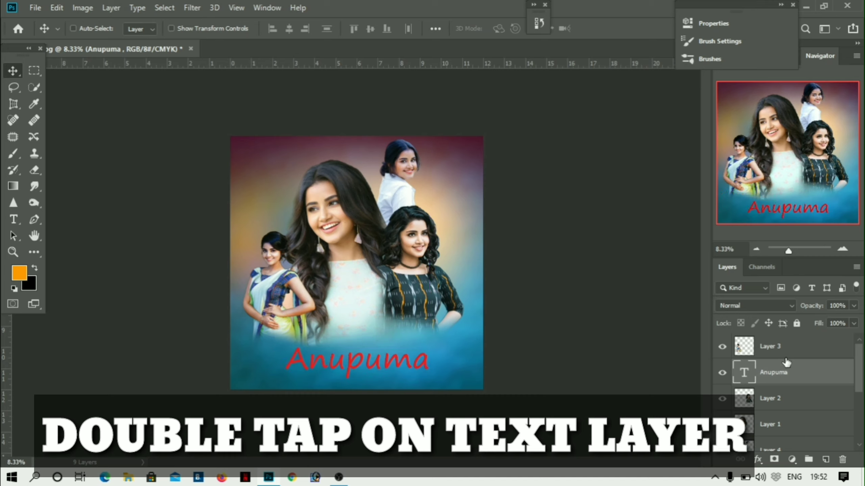
left_click_drag(774, 357, 772, 369)
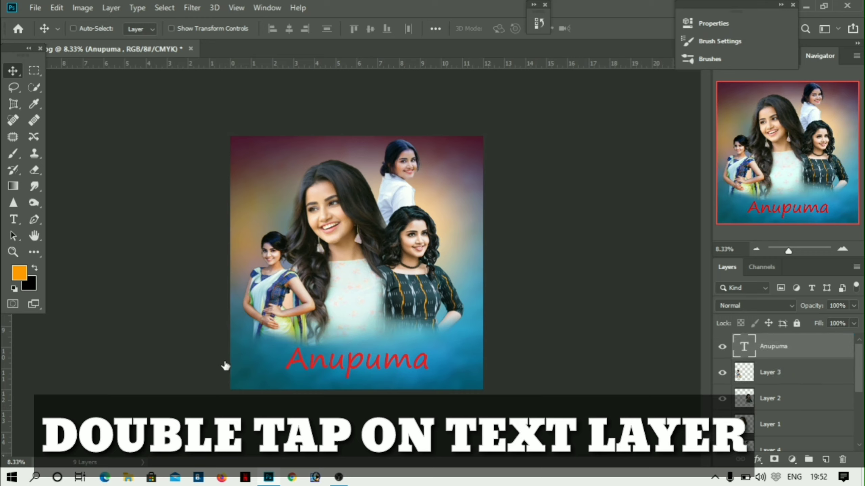
Change the colour of the whole name text to white (ffffff).
left_click(13, 219)
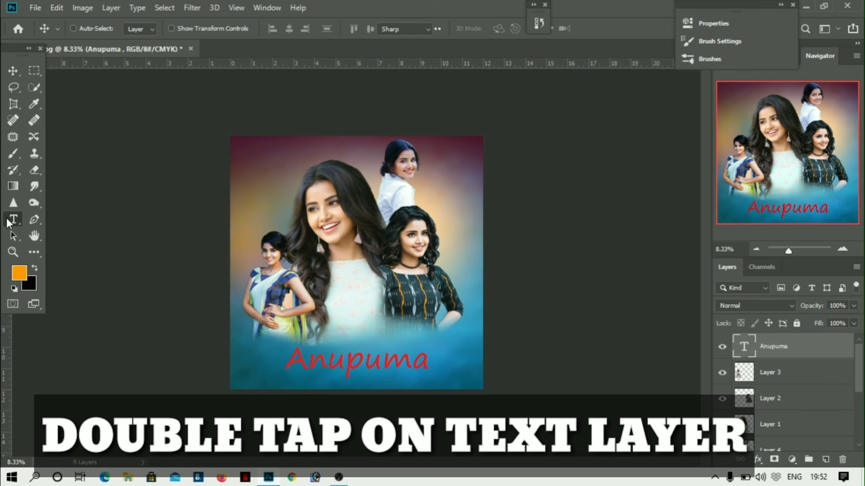
double_click(315, 357)
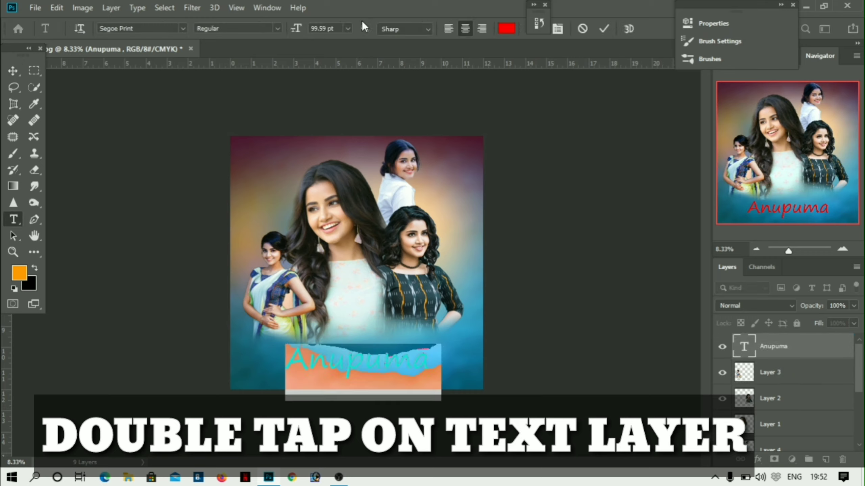
left_click(506, 30)
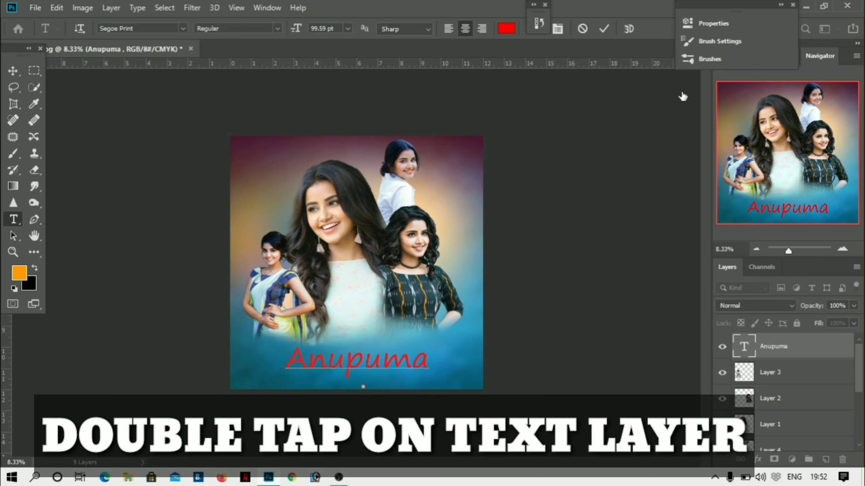
left_click(616, 252)
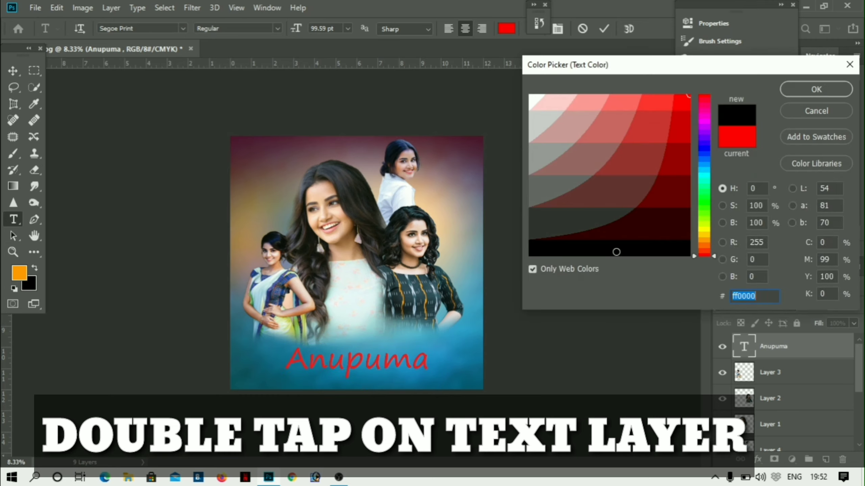
left_click_drag(616, 252, 670, 104)
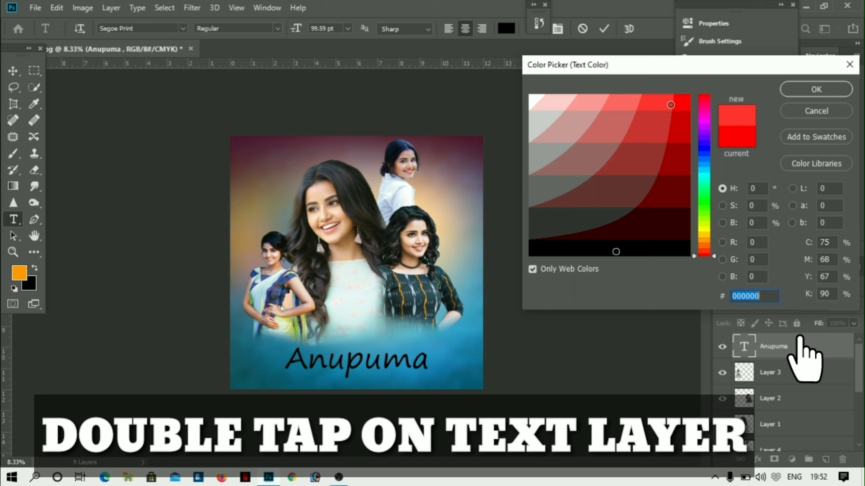
left_click(764, 319)
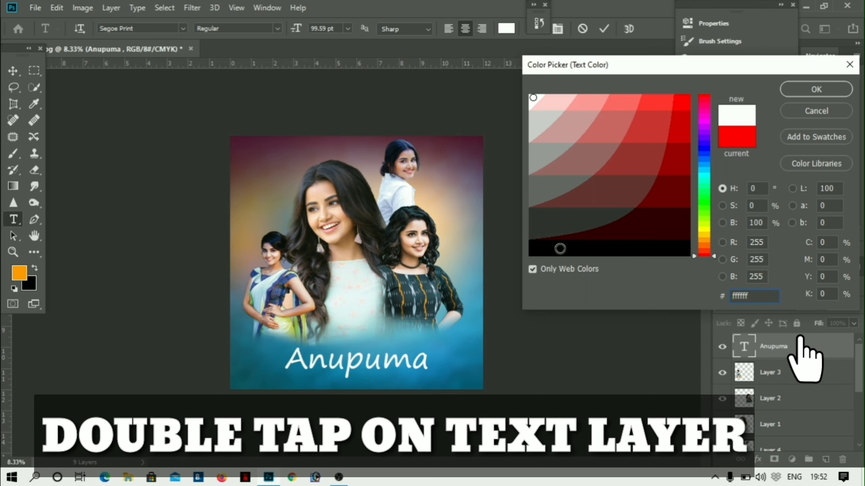
left_click(812, 94)
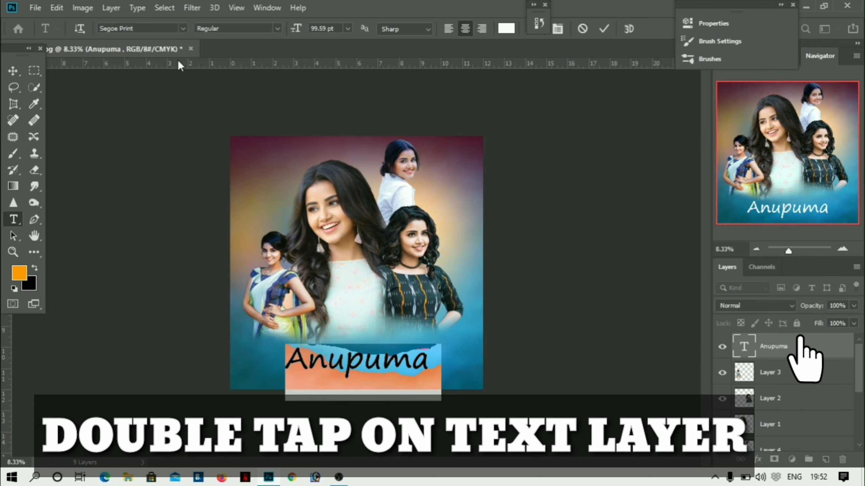
Change the name text's font to a wide, slanted, all-capitals display typeface and commit the text edit.
left_click(182, 28)
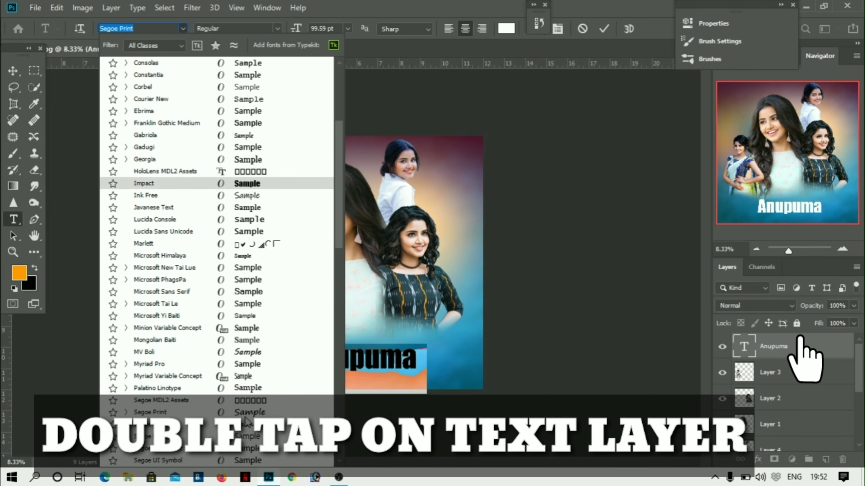
scroll(261, 402, "down", 2)
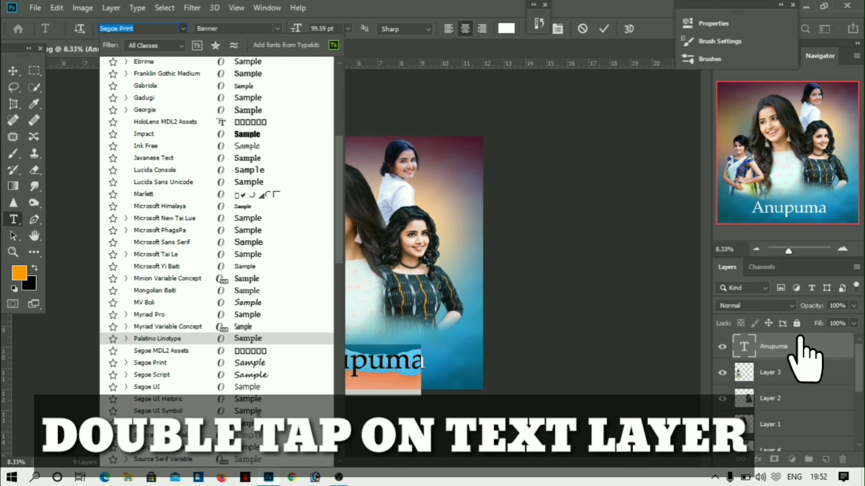
scroll(264, 402, "down", 3)
left_click(265, 402)
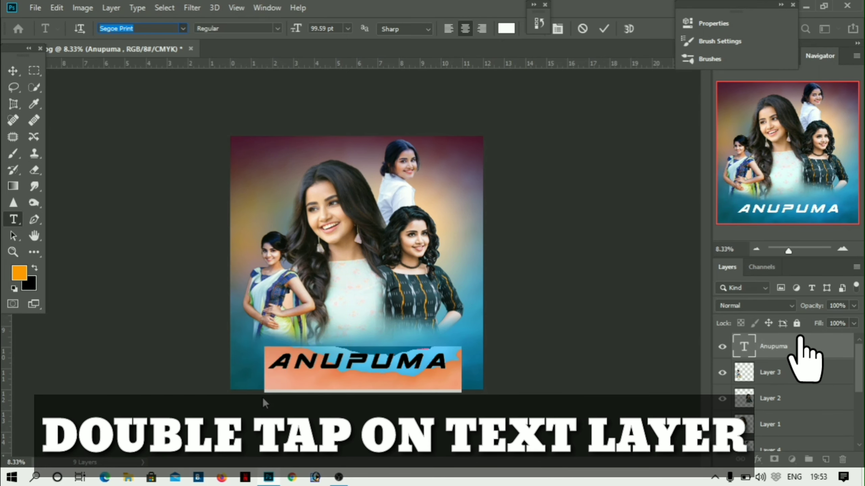
left_click(13, 71)
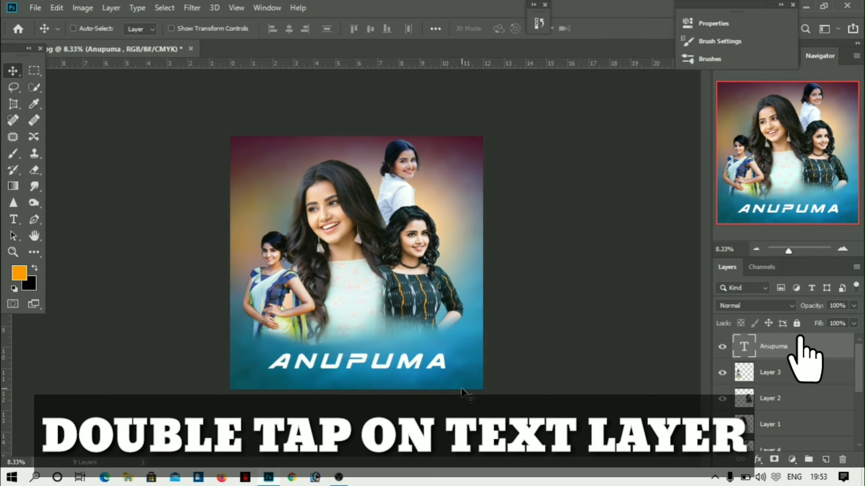
Enlarge the name text proportionally to about 122% and position it centred below the portraits, slightly higher on the blue area.
key("ctrl+t")
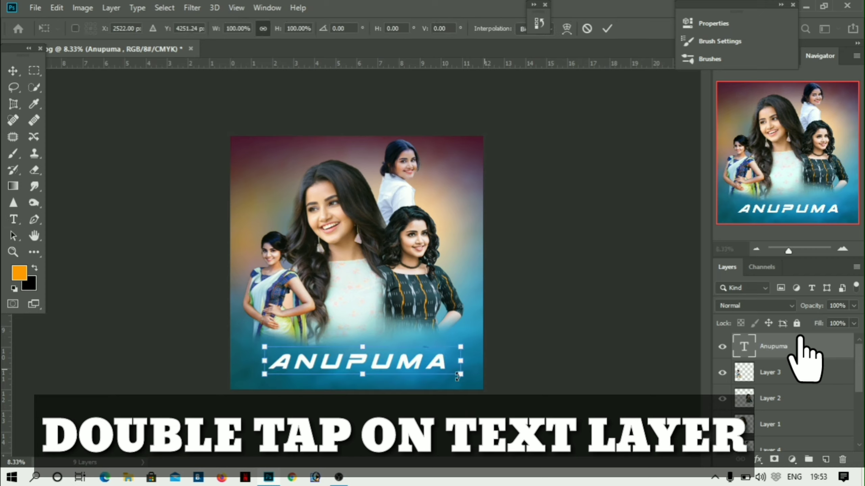
left_click_drag(461, 375, 503, 379)
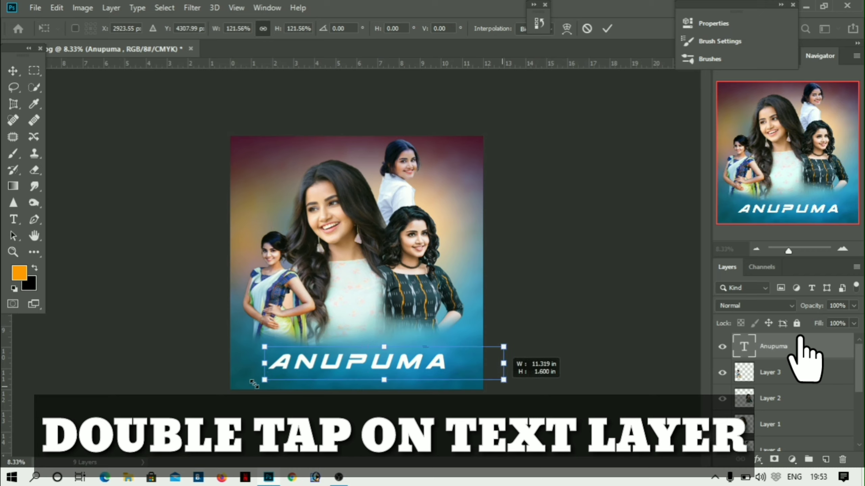
left_click_drag(299, 372, 289, 375)
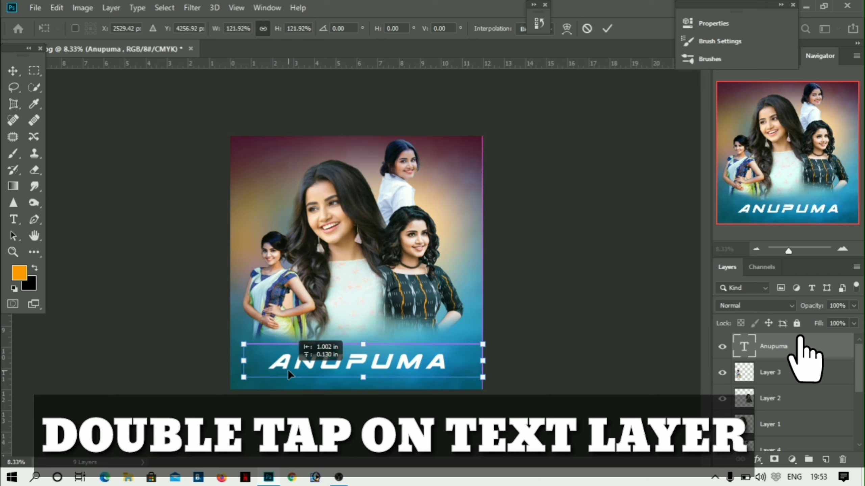
key("Return")
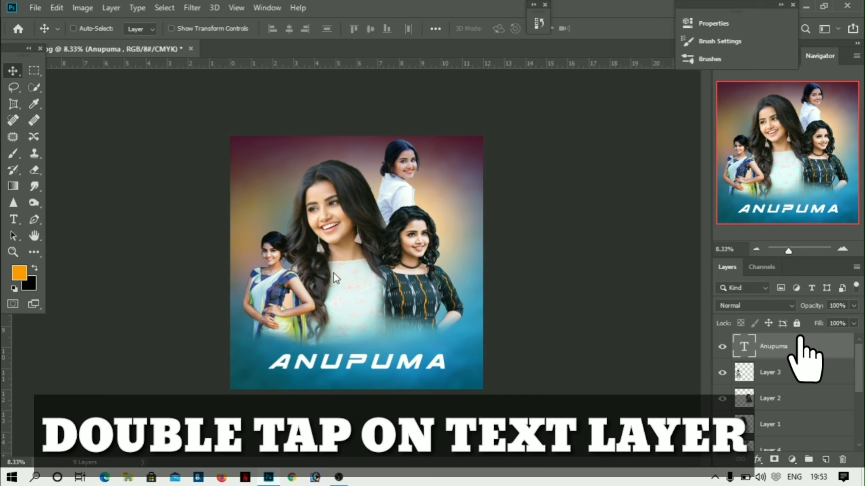
left_click_drag(454, 371, 456, 370)
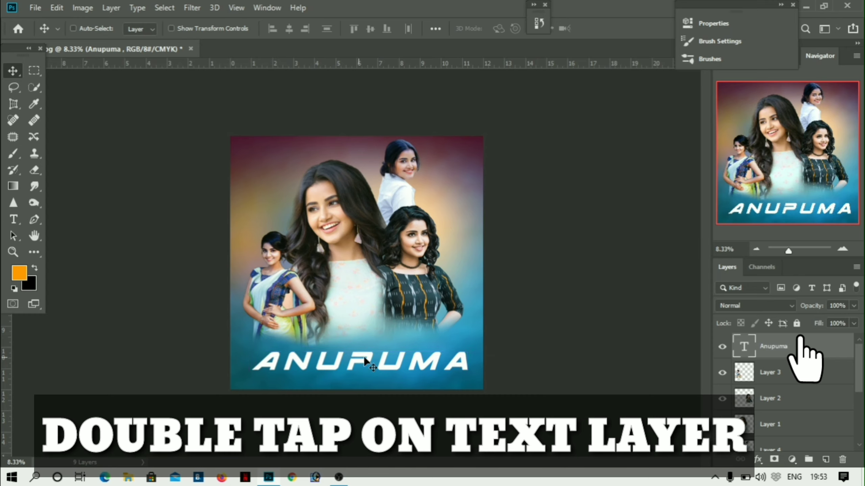
left_click_drag(378, 361, 374, 358)
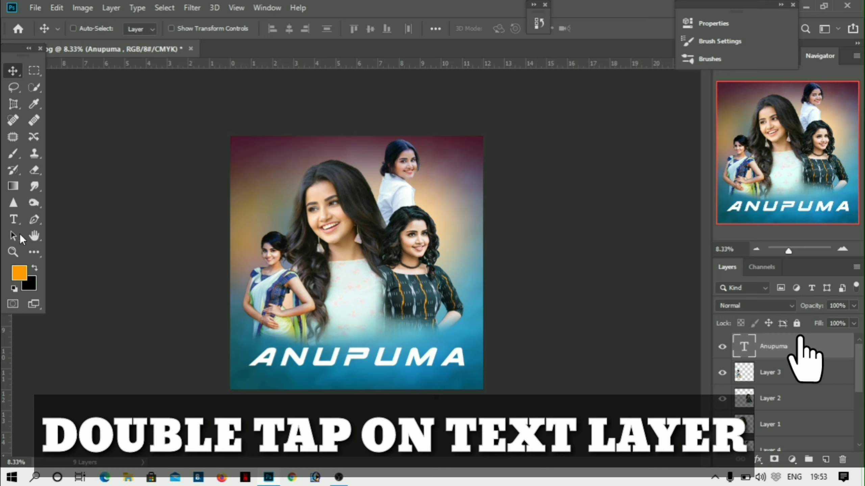
Give the name text a black (000000) drop shadow with 98% opacity, 65 px distance, 57% spread and 8 px size.
double_click(783, 347)
left_click(819, 348)
double_click(747, 348)
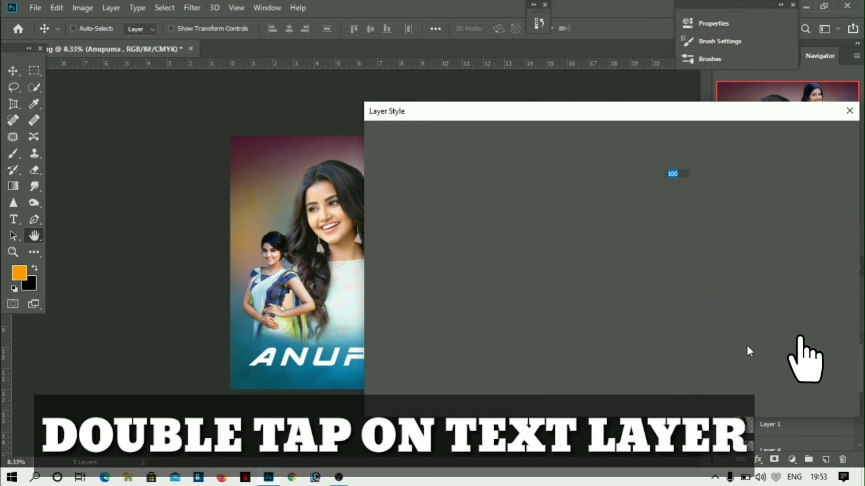
left_click(421, 368)
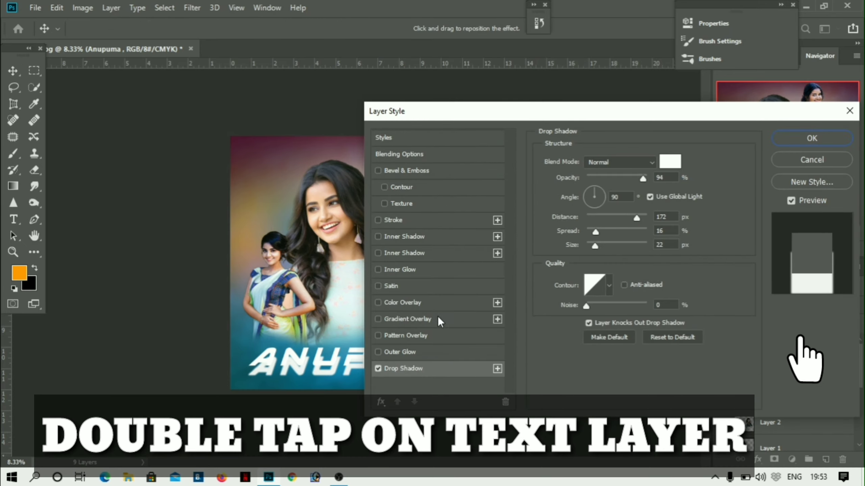
left_click(604, 217)
left_click(670, 163)
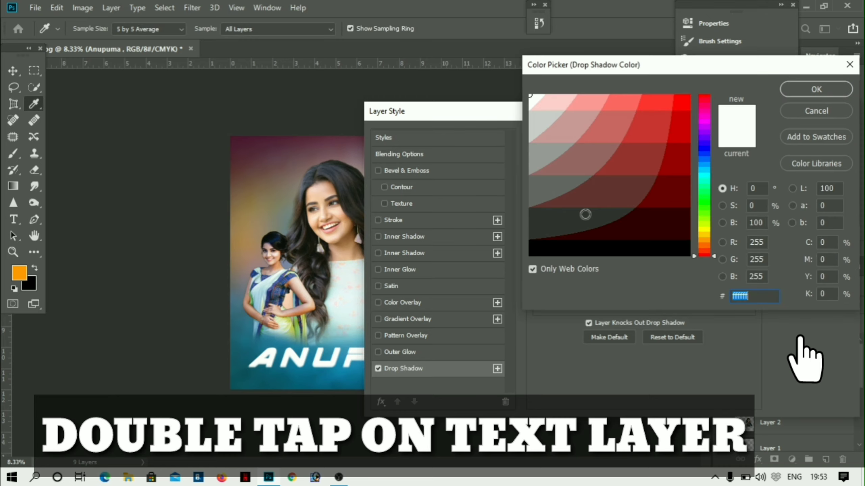
left_click(562, 246)
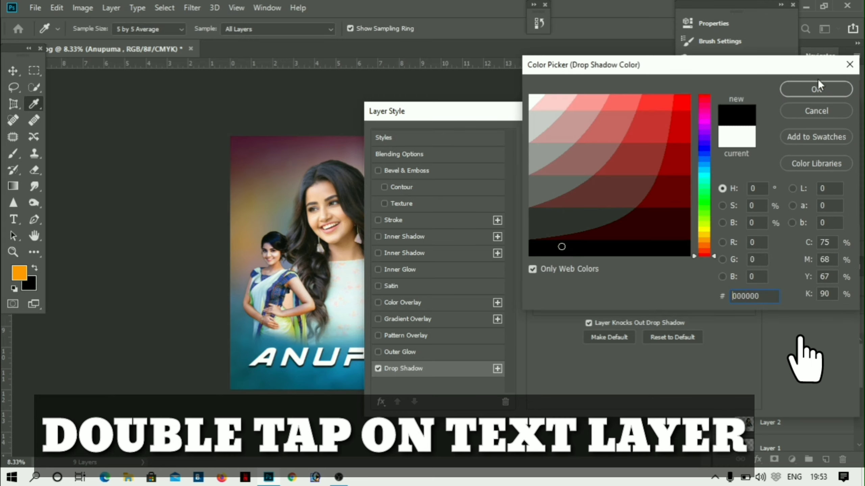
left_click(820, 90)
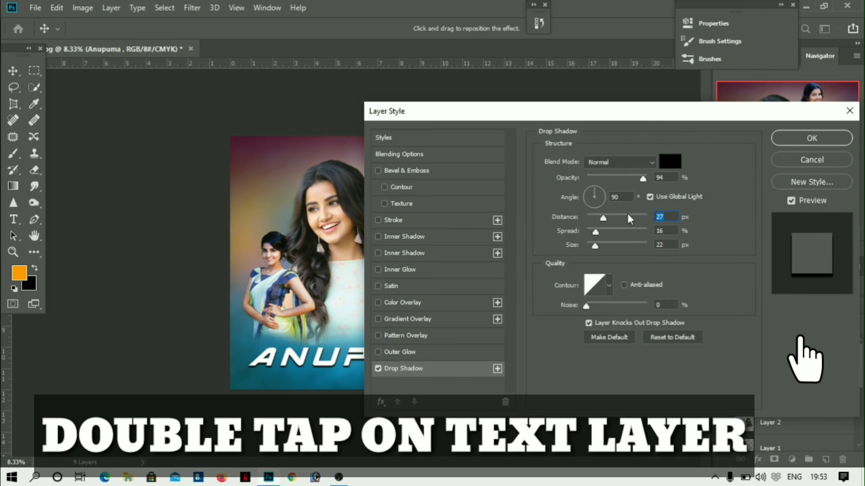
left_click(647, 178)
left_click_drag(609, 216, 591, 246)
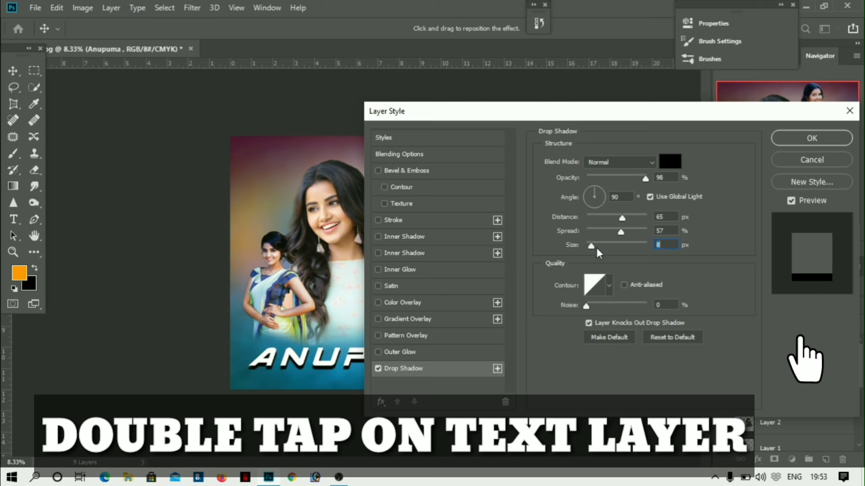